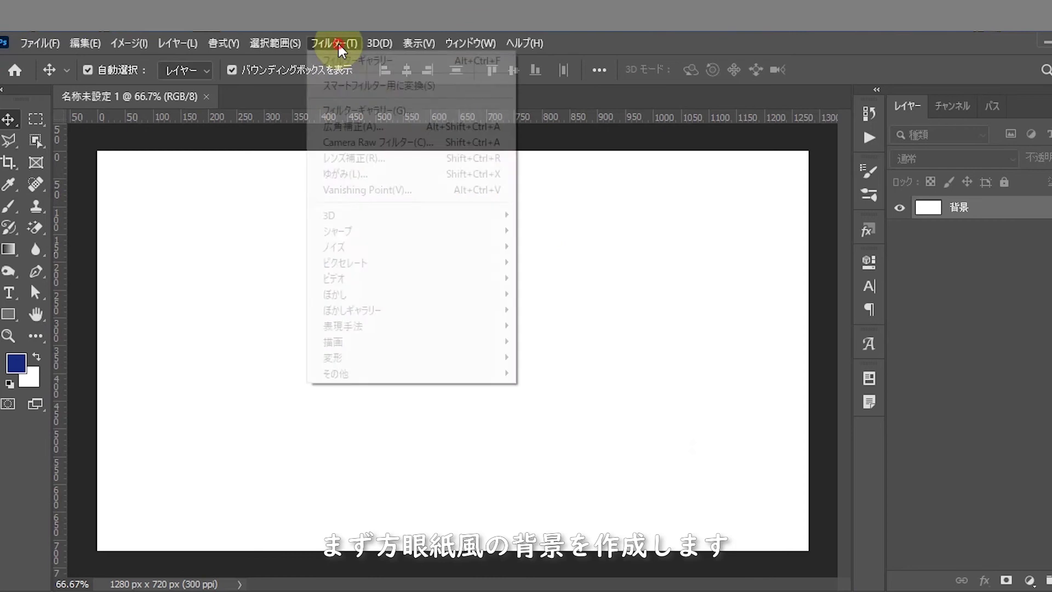
- Apply the Patchwork texture filter to the white background with a square size of 10 and relief of 0
left_click(347, 106)
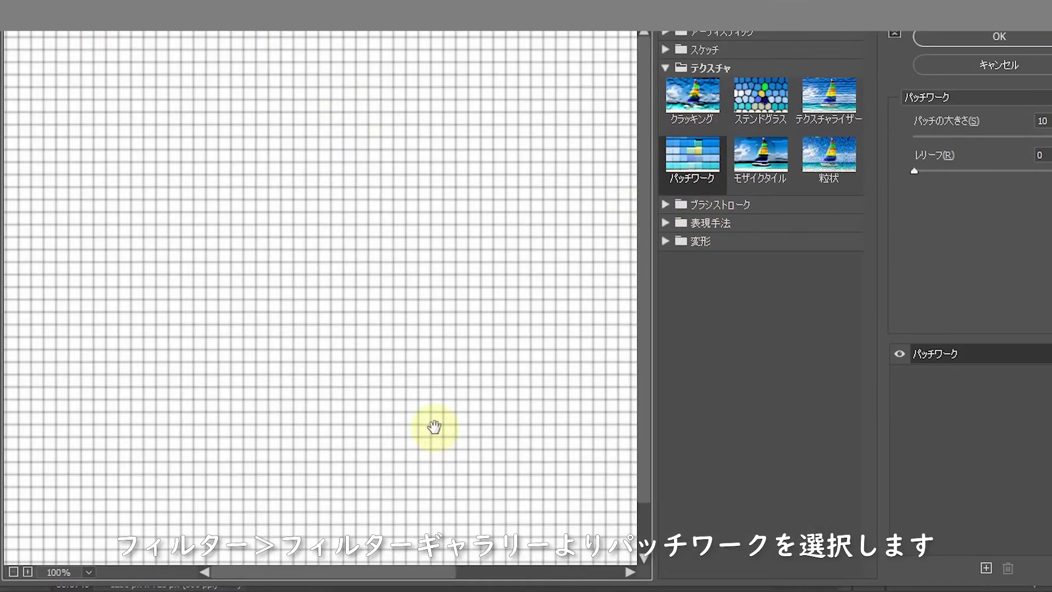
left_click(28, 572)
left_click(27, 572)
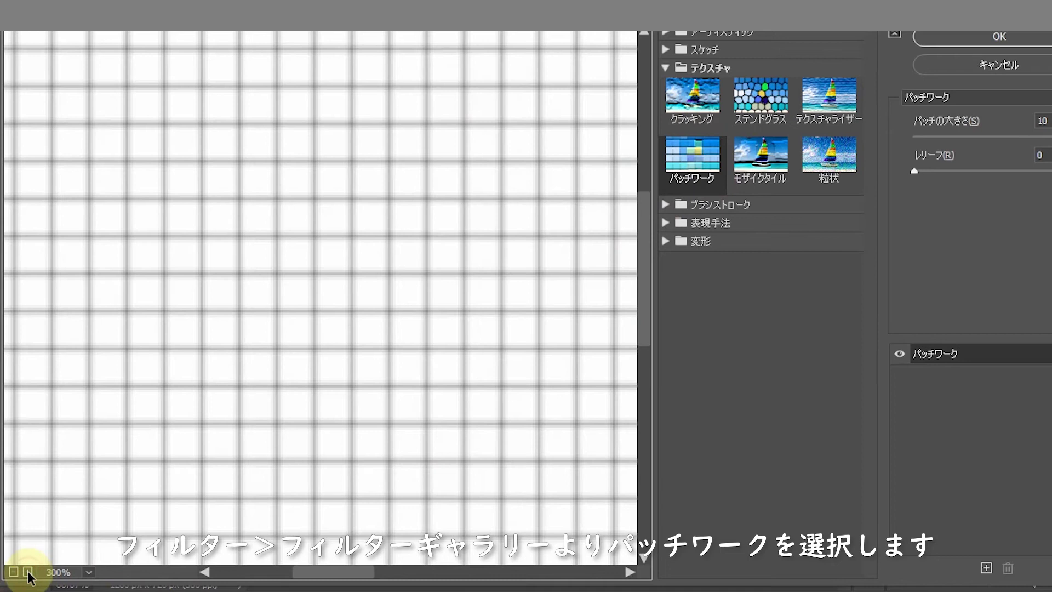
left_click(14, 572)
left_click(14, 573)
left_click(14, 572)
left_click(14, 572)
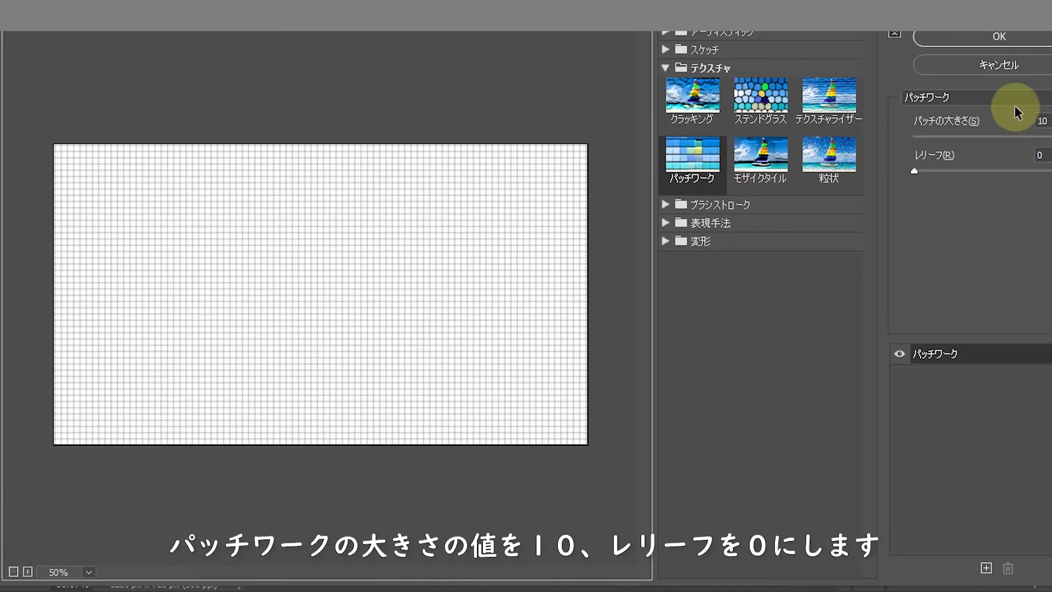
left_click(998, 36)
left_click(962, 278)
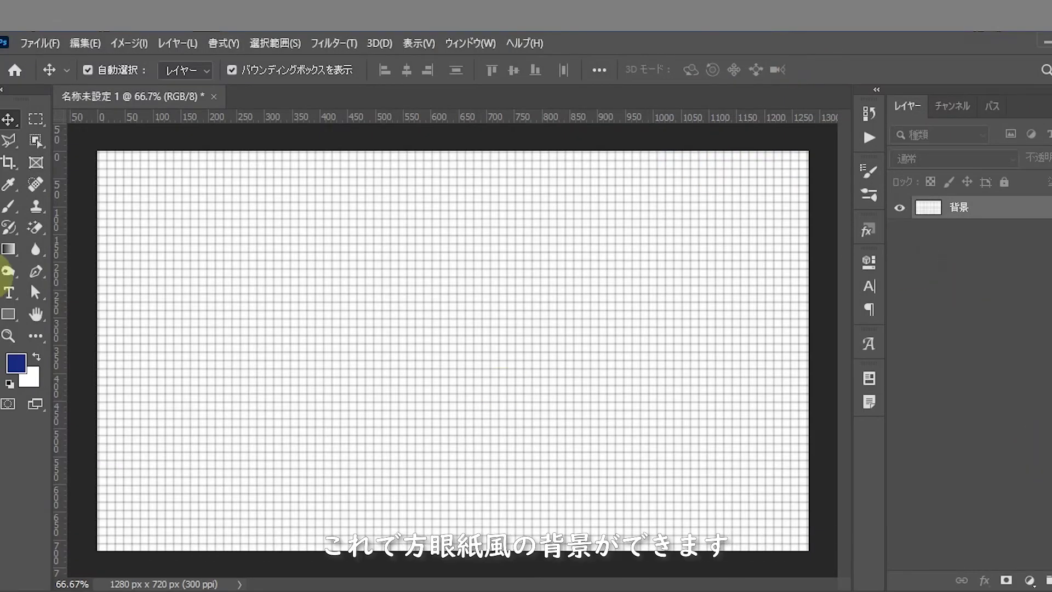
- Draw a rectangle about 563 × 89 px near the canvas centre and give it a cyan-to-blue gradient overlay with Reverse turned off
left_click(9, 315)
left_click_drag(294, 303, 608, 352)
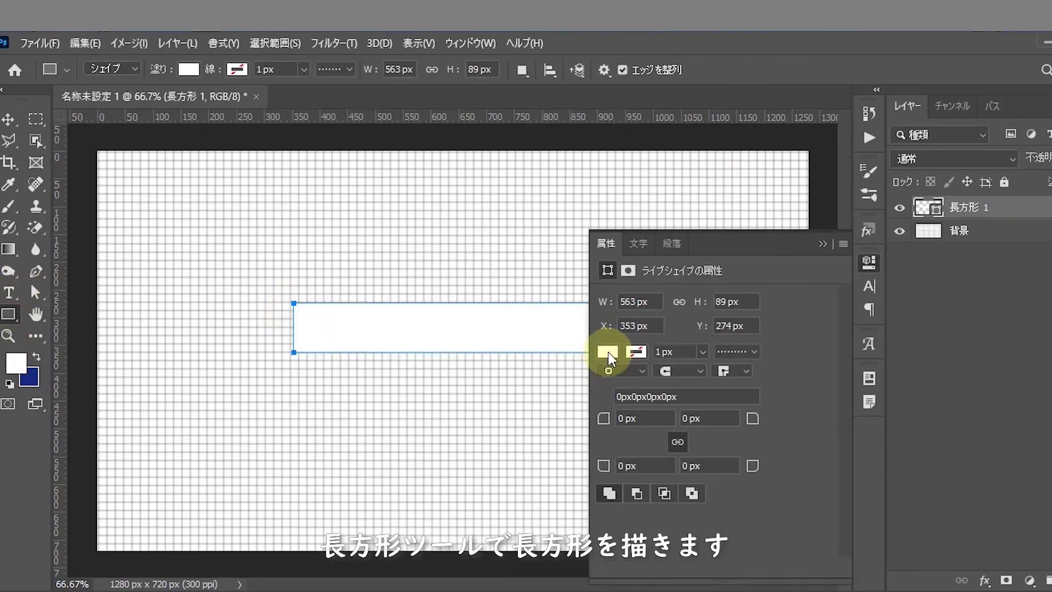
double_click(1039, 214)
left_click(548, 416)
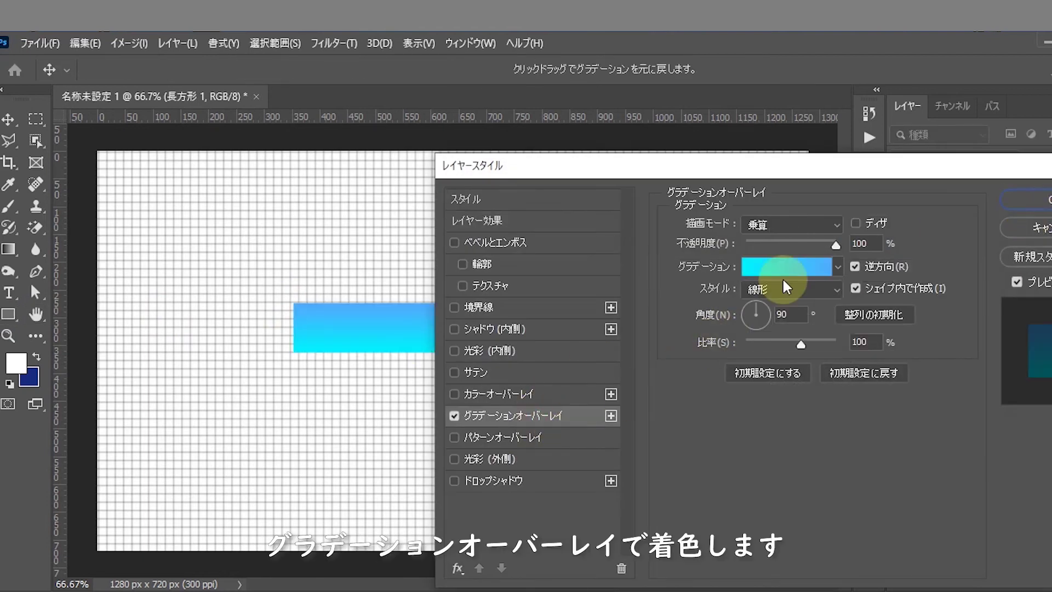
left_click(855, 268)
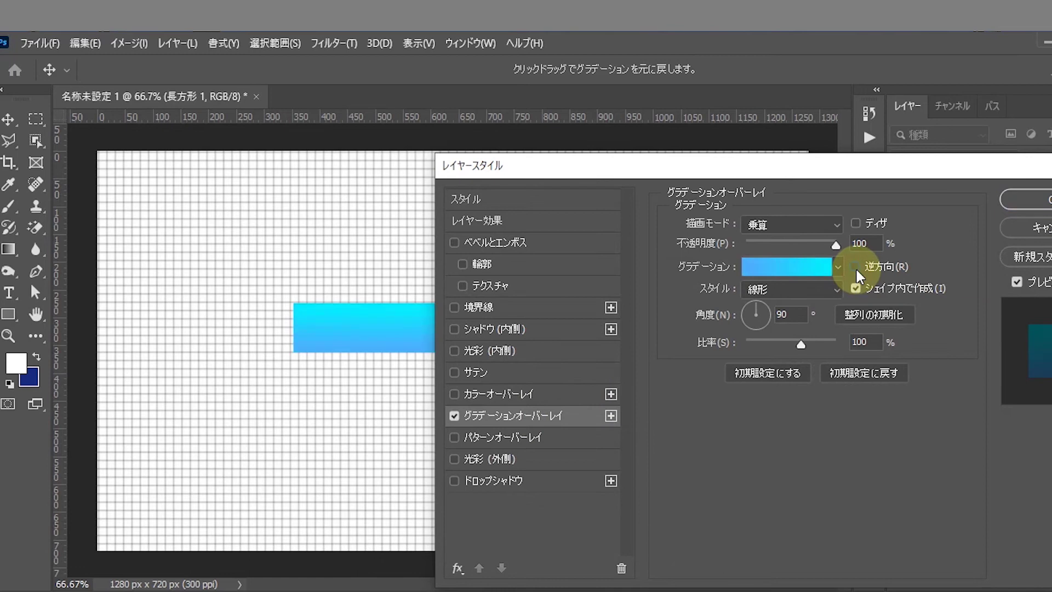
left_click(1011, 200)
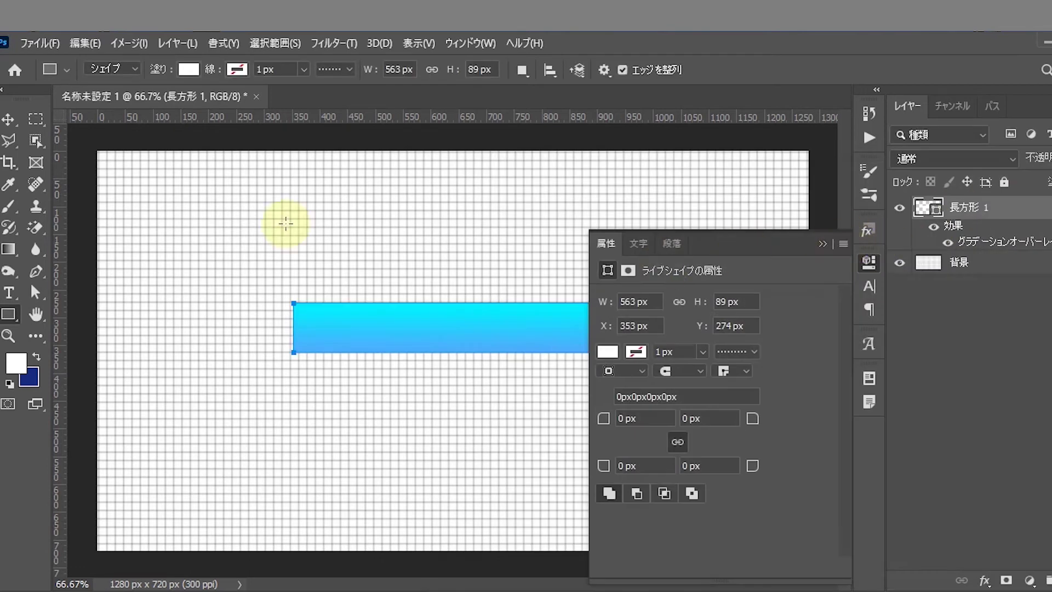
left_click(823, 245)
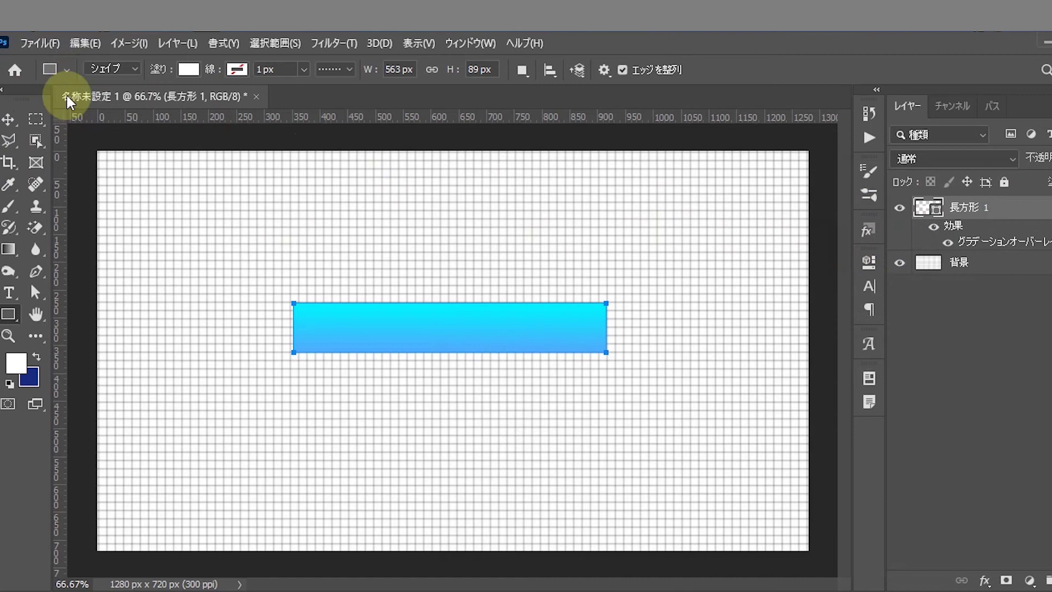
- Warp the rectangle with the Arc style, reduce its bend below 50%, and convert it to a regular path
left_click(86, 43)
mouse_move(206, 376)
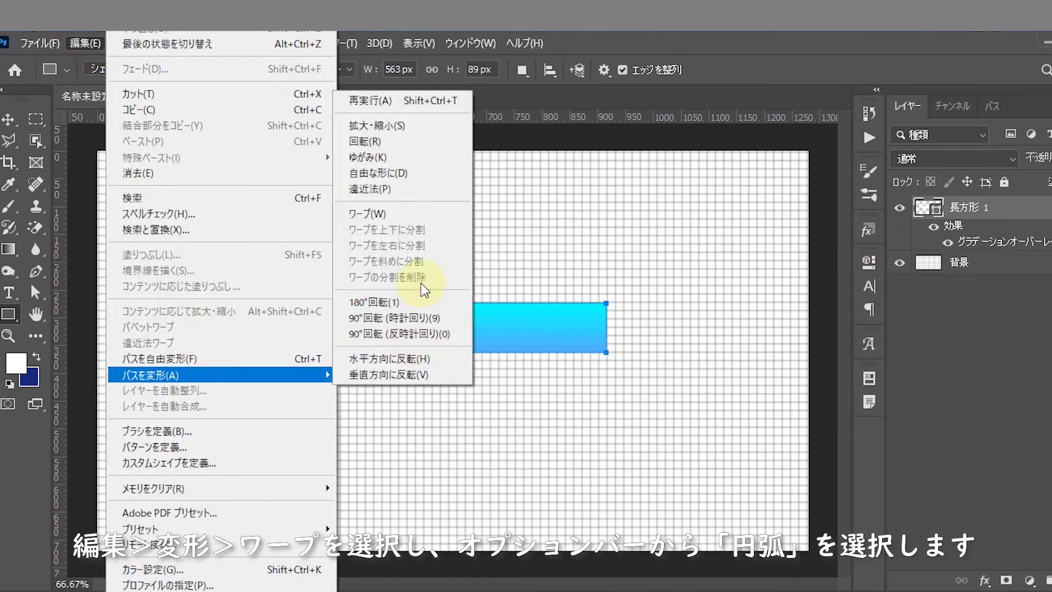
left_click(399, 218)
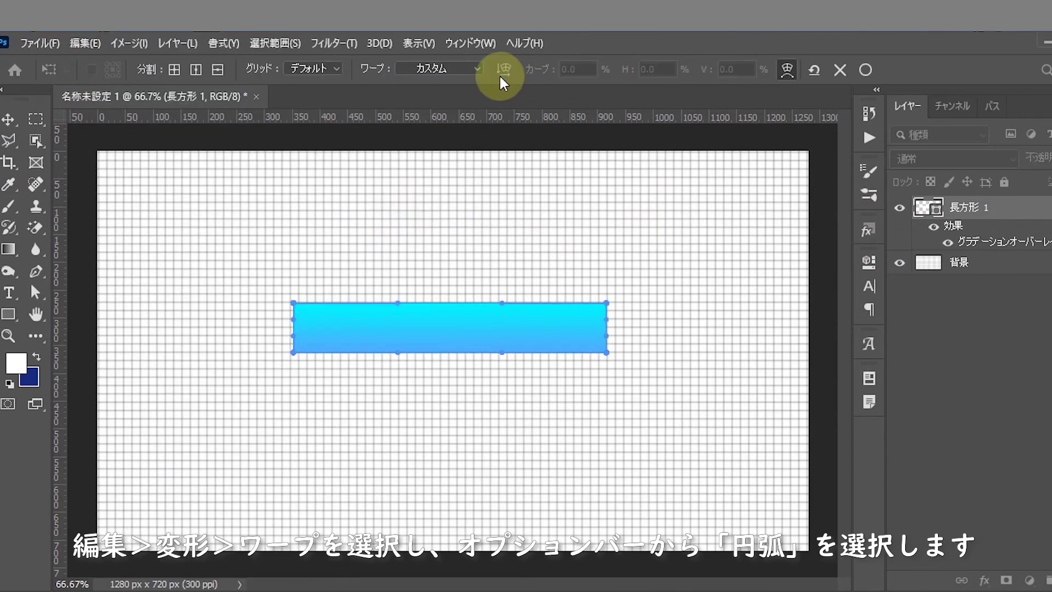
left_click(479, 68)
left_click(463, 111)
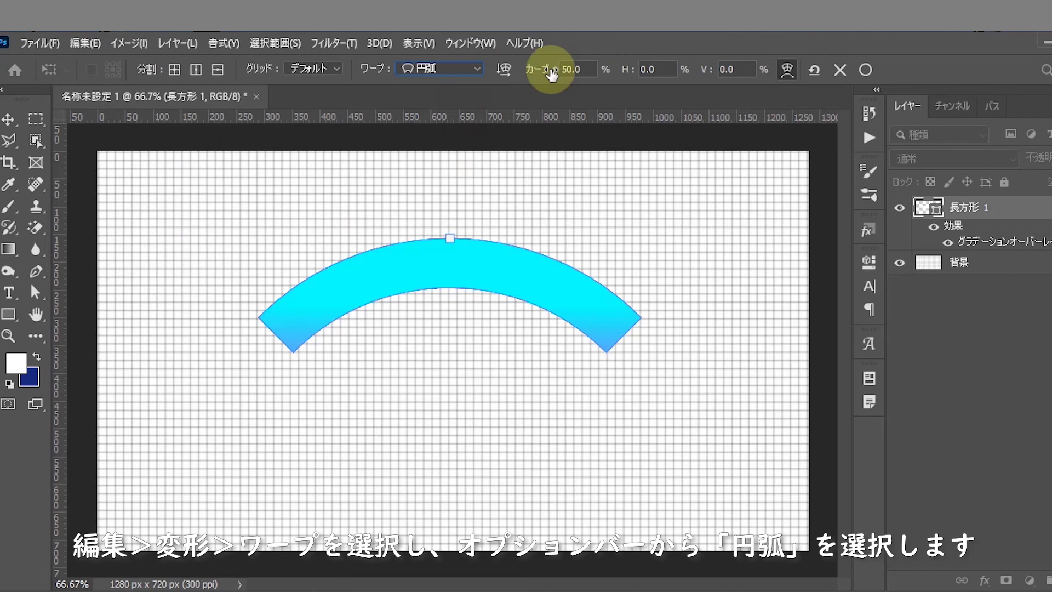
left_click_drag(547, 70, 496, 76)
left_click(866, 69)
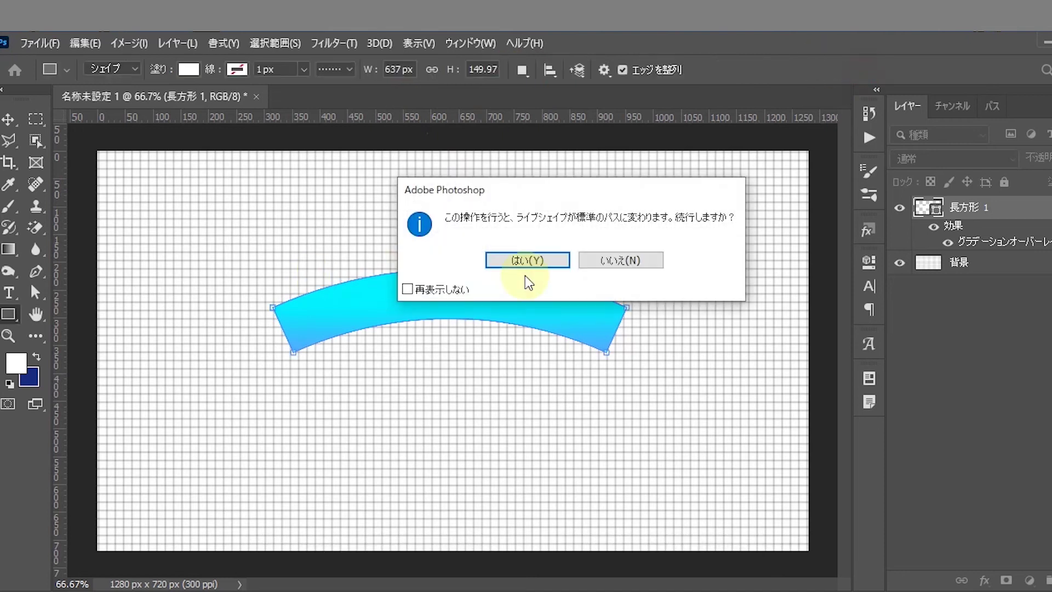
left_click(526, 260)
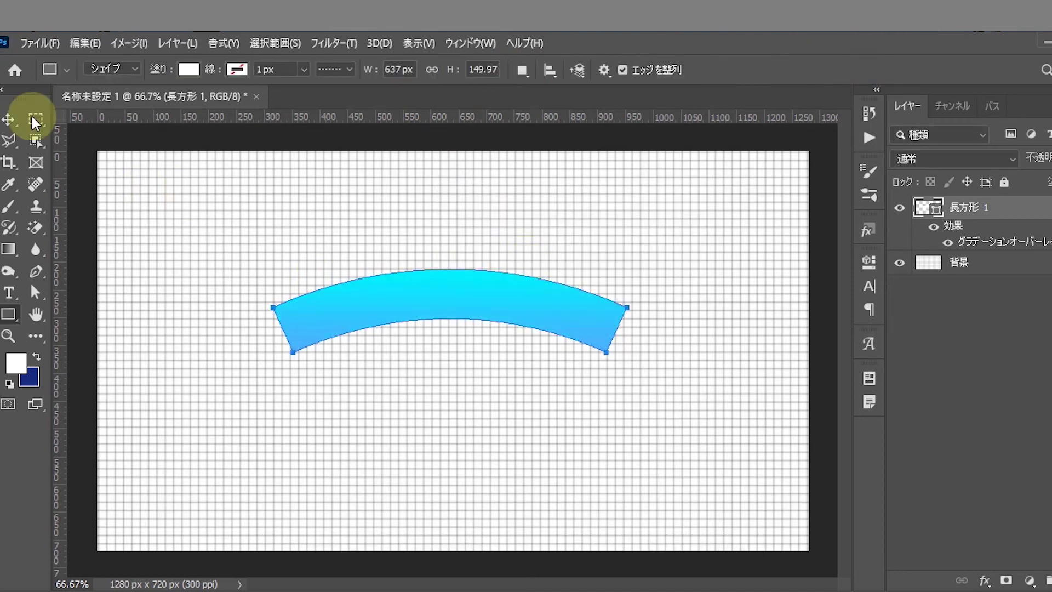
- Move the arched band slightly down on the canvas and deselect it
left_click(8, 119)
left_click(504, 335)
left_click_drag(446, 321, 450, 361)
left_click(387, 284)
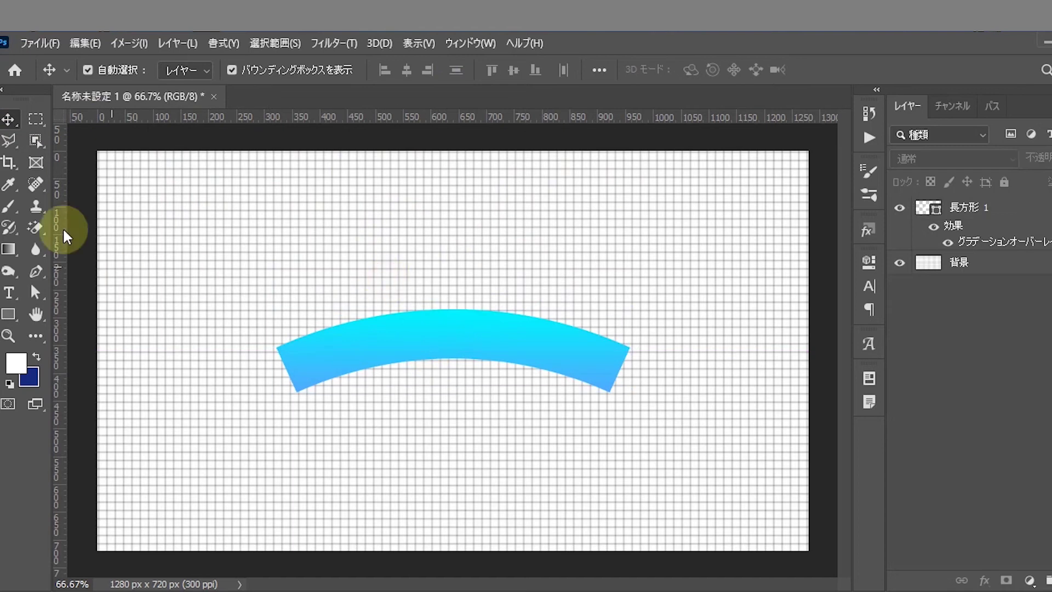
- Draw a second rectangle about 214 × 83 px under the arc's left end and place its layer below the arc's layer
left_click(8, 314)
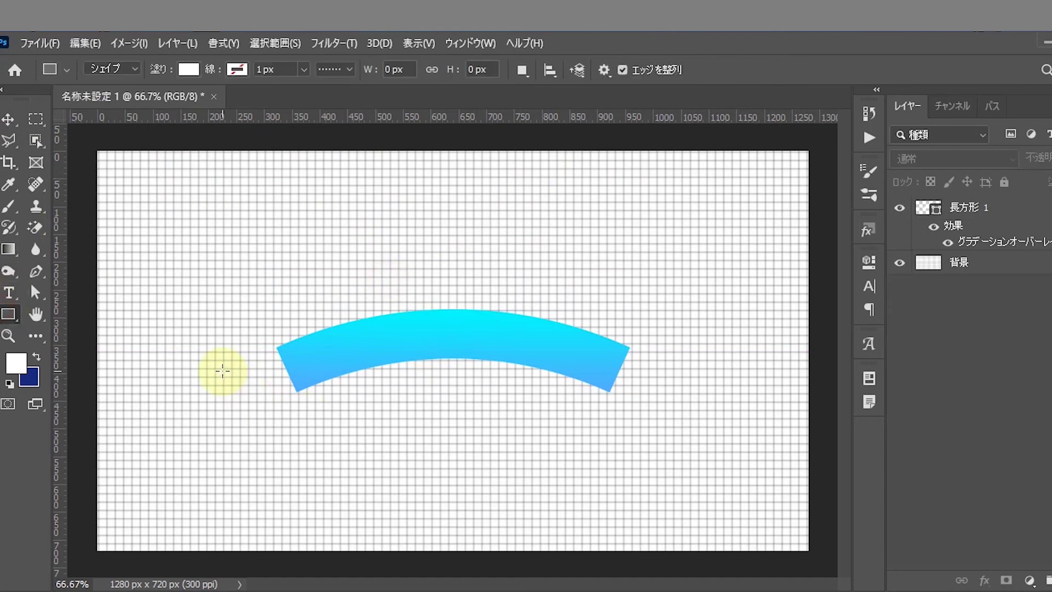
left_click_drag(222, 368, 341, 413)
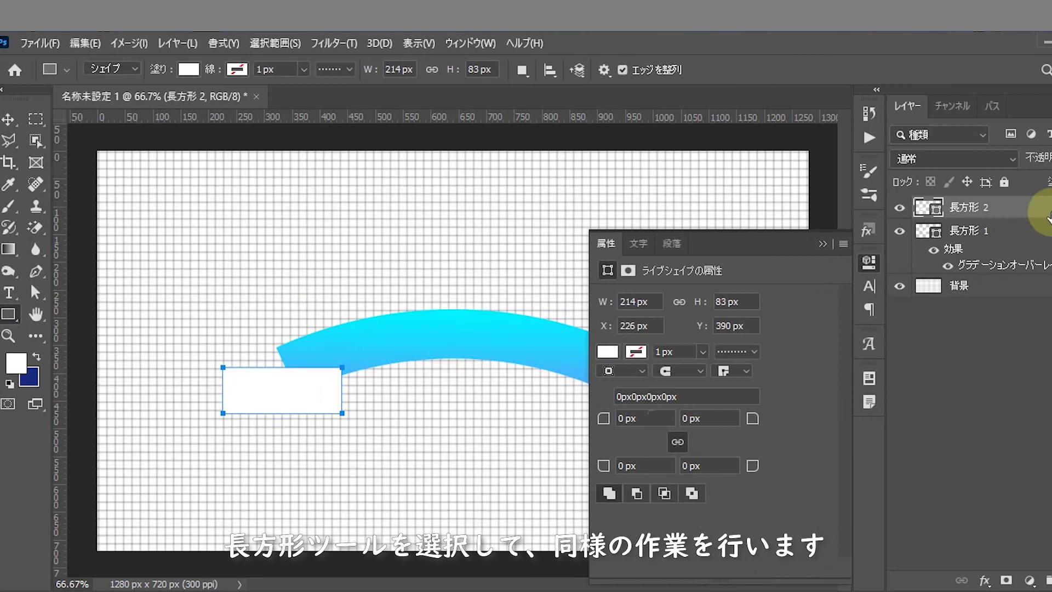
left_click_drag(1047, 207, 1051, 252)
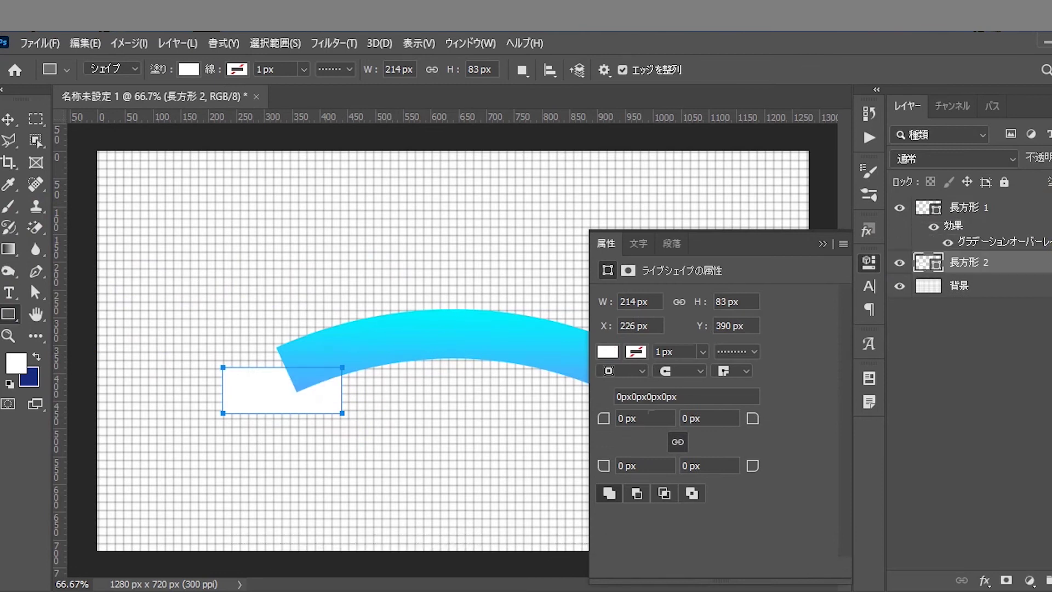
- Give the small rectangle the arc's gradient overlay so that both shapes carry the effect, and collapse the effects list
left_click_drag(1051, 207, 1051, 263)
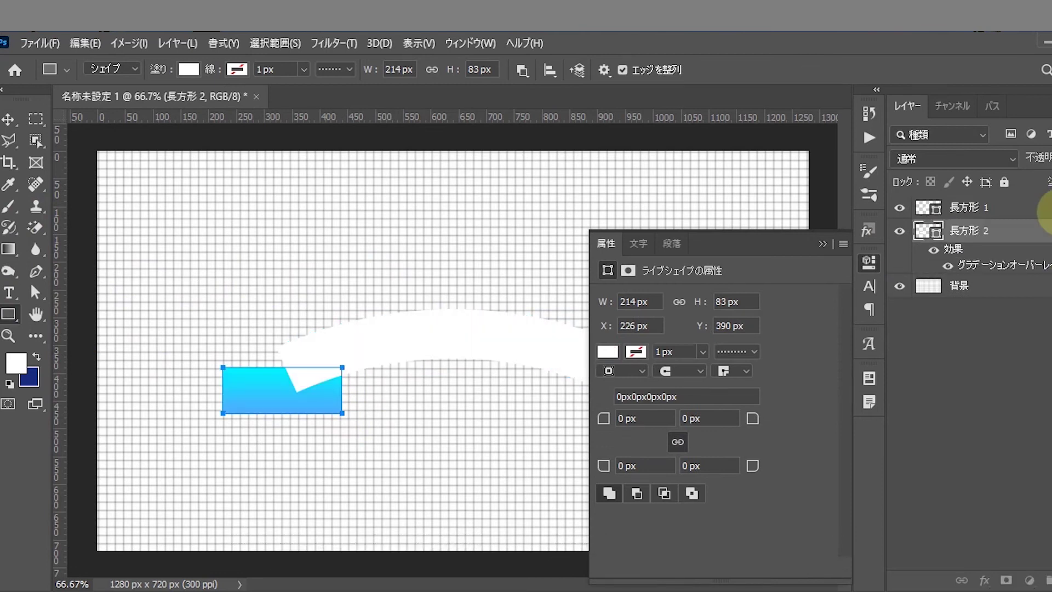
left_click_drag(1049, 212, 1050, 214)
left_click(1048, 207)
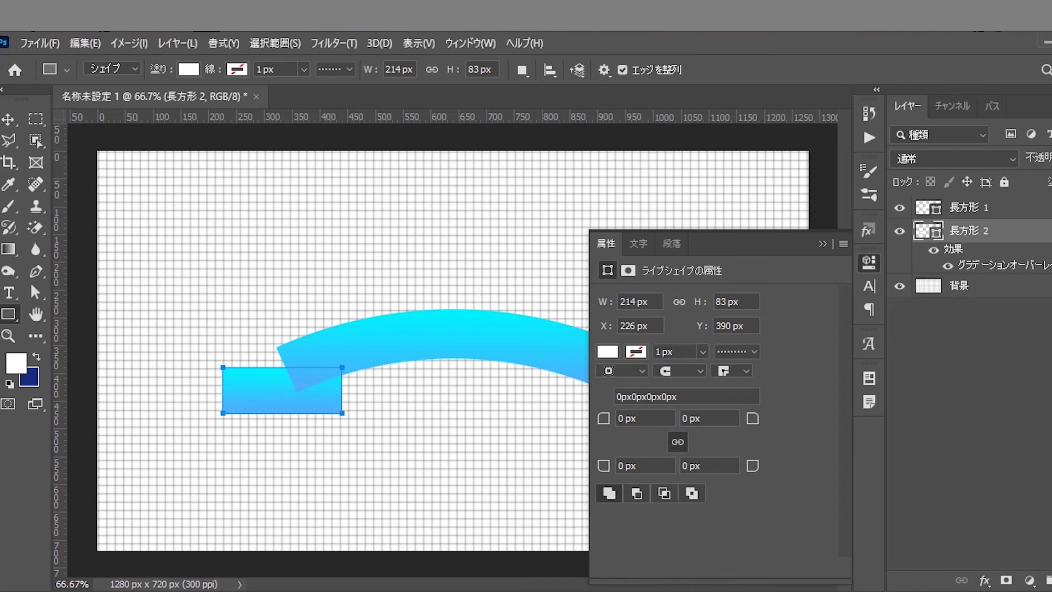
left_click(1048, 230)
- Warp the small rectangle with the Arc style at a 33.1% bend
left_click(8, 119)
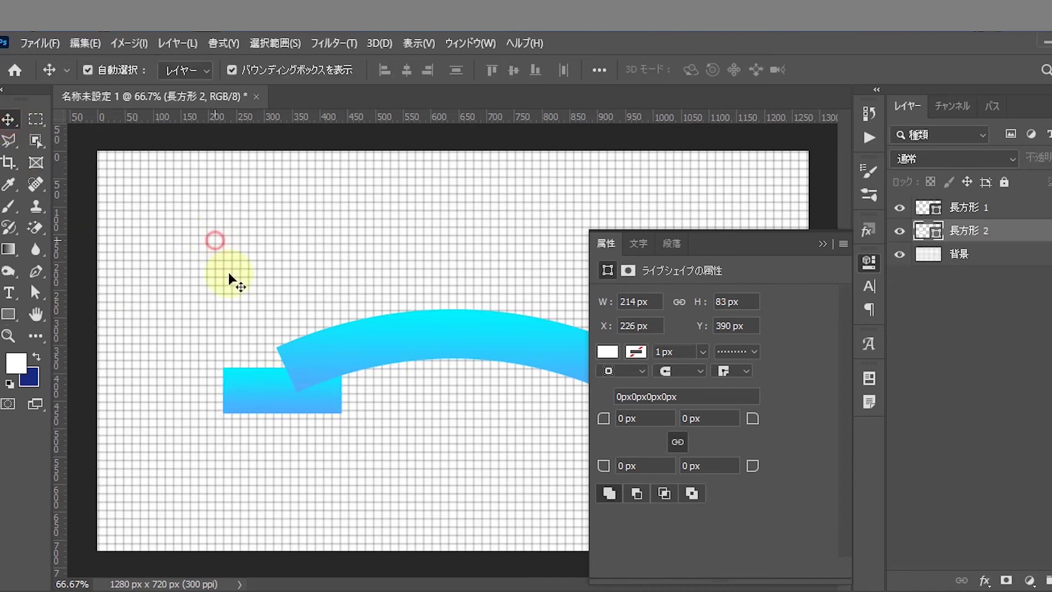
left_click(85, 43)
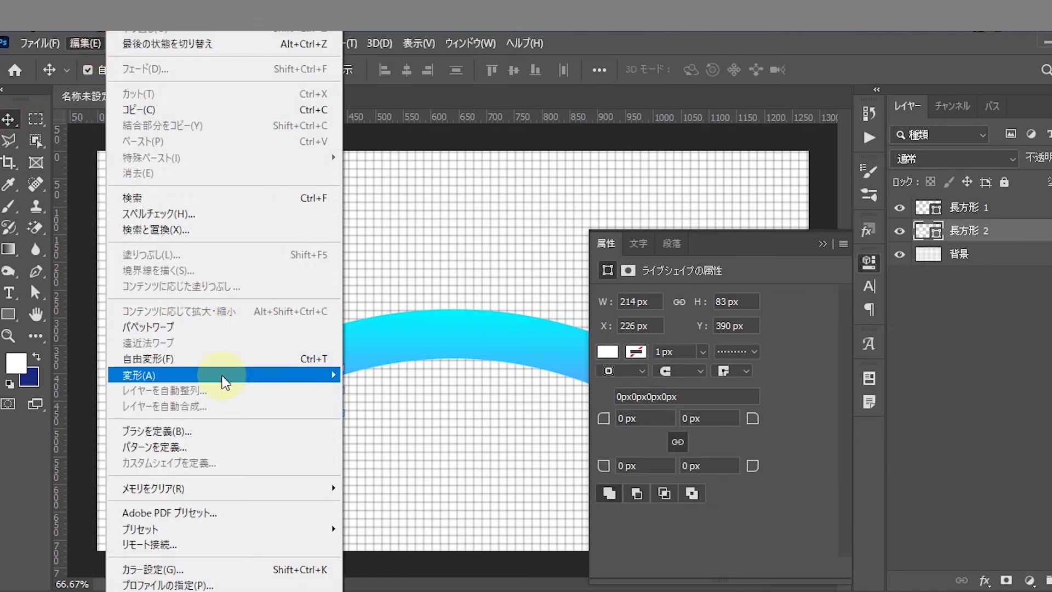
mouse_move(223, 375)
left_click(408, 214)
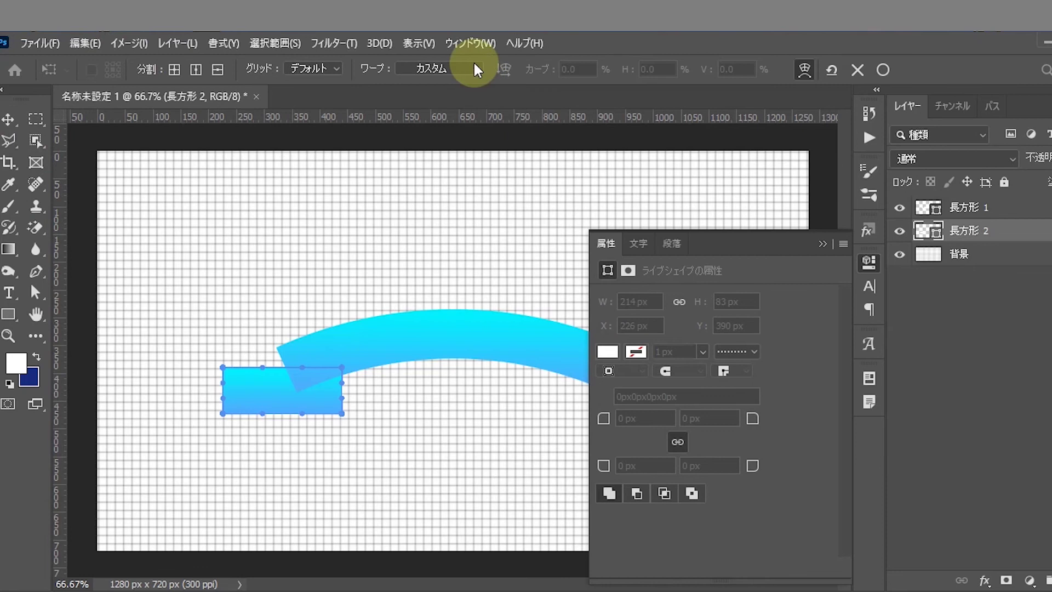
left_click(473, 66)
left_click(453, 104)
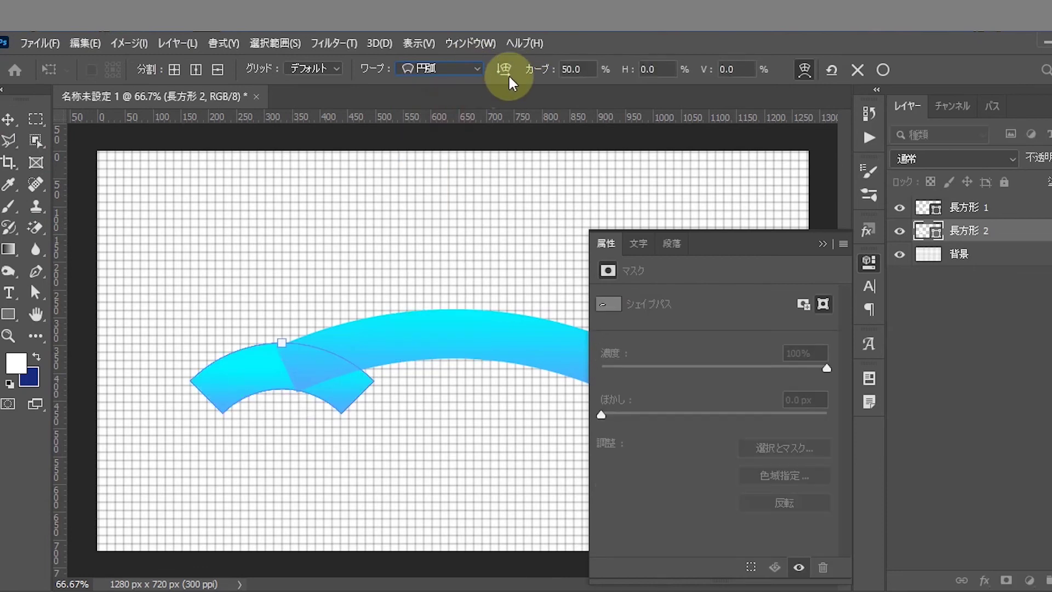
left_click_drag(538, 70, 401, 71)
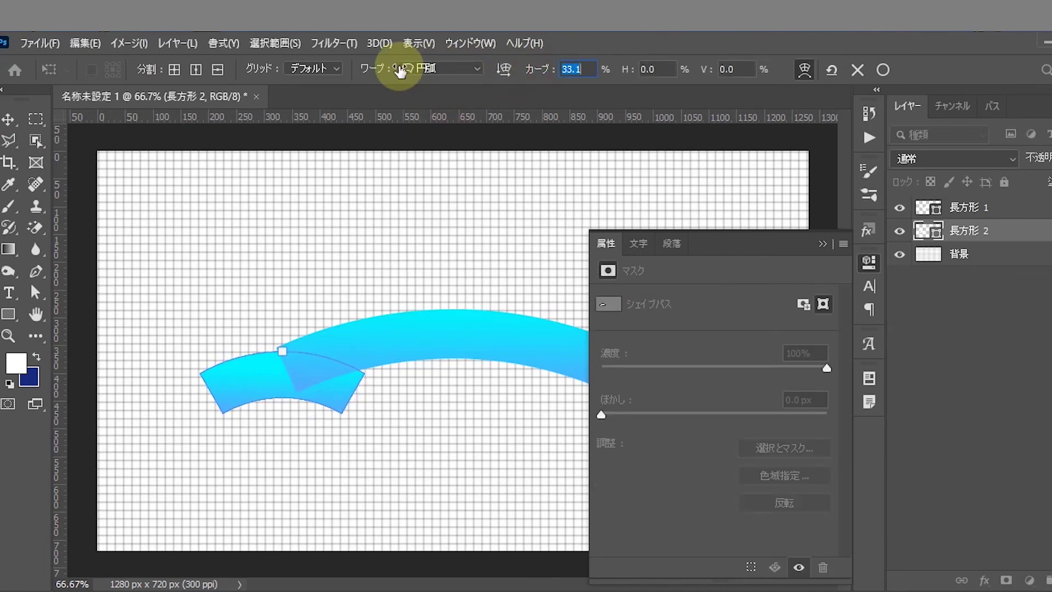
left_click(880, 70)
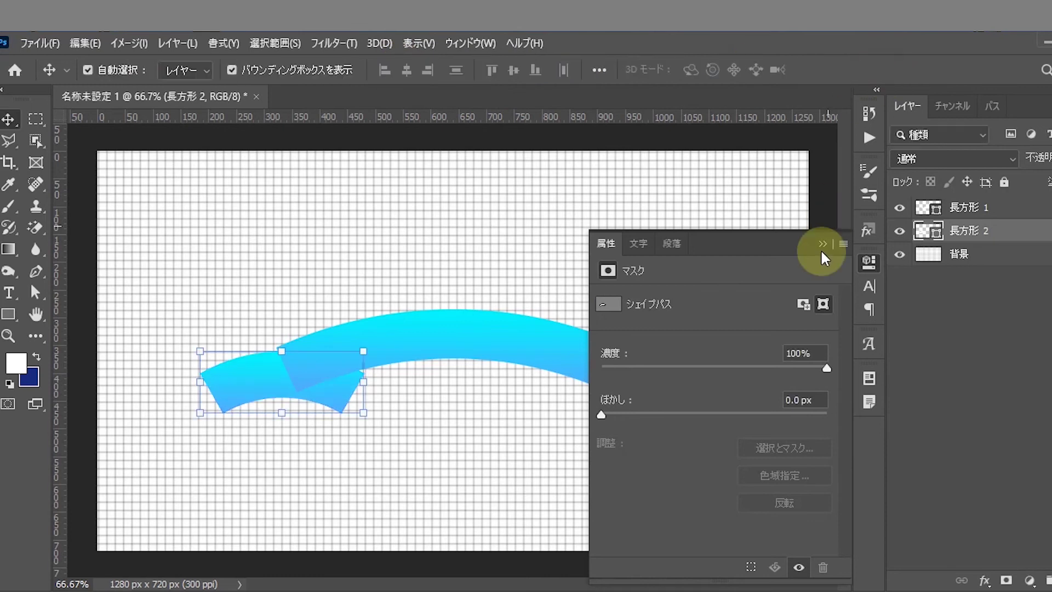
- Scale down and narrow the small arc, position it behind the left end of the large arc, and deselect it
left_click_drag(261, 390, 274, 400)
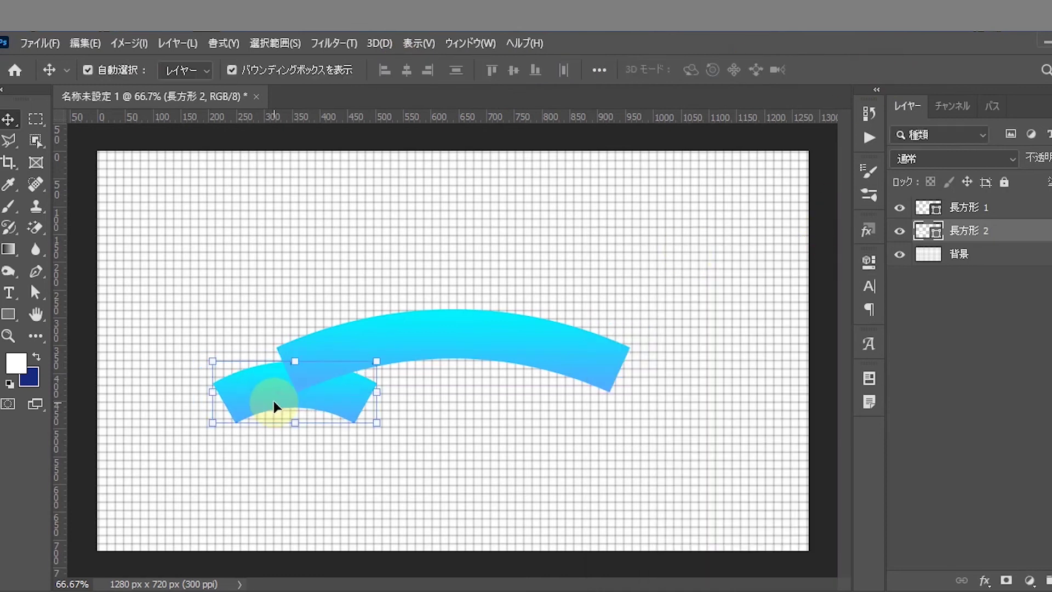
key("ctrl+t")
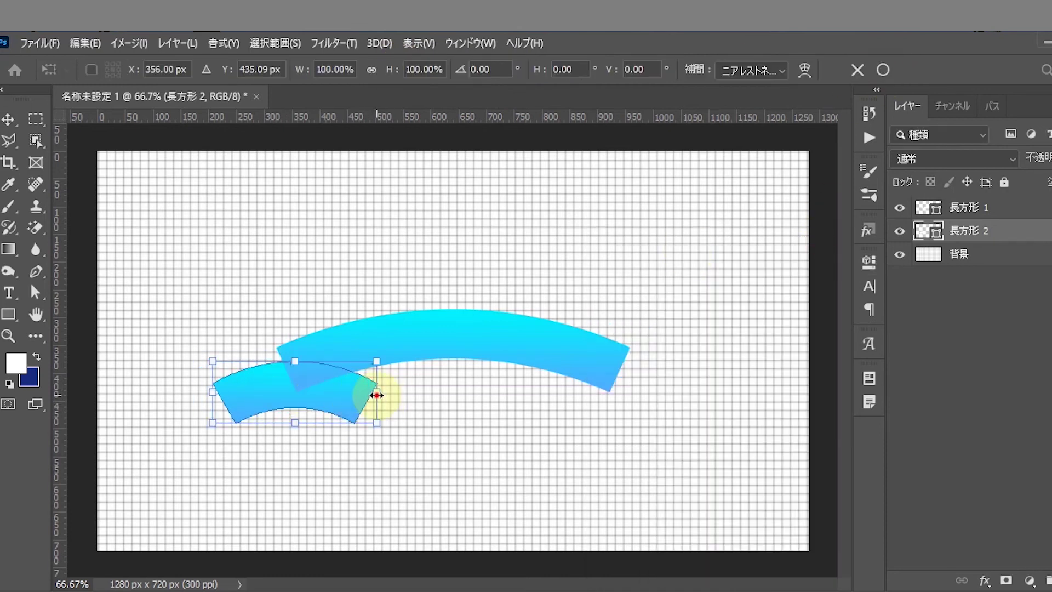
left_click_drag(376, 395, 341, 390)
left_click_drag(265, 394, 274, 392)
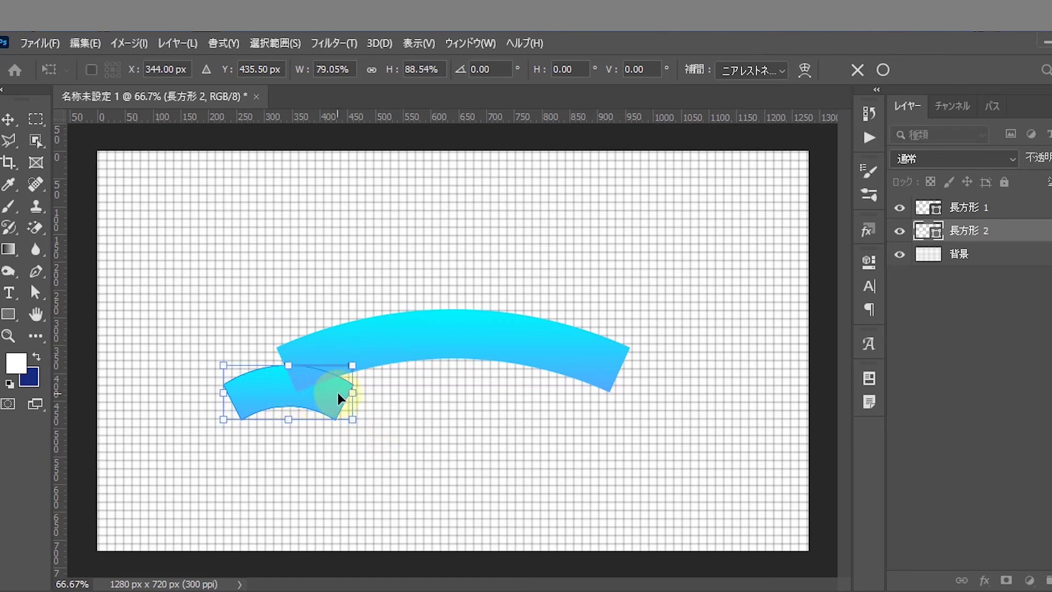
left_click_drag(352, 393, 285, 388)
key("Return")
left_click(423, 433)
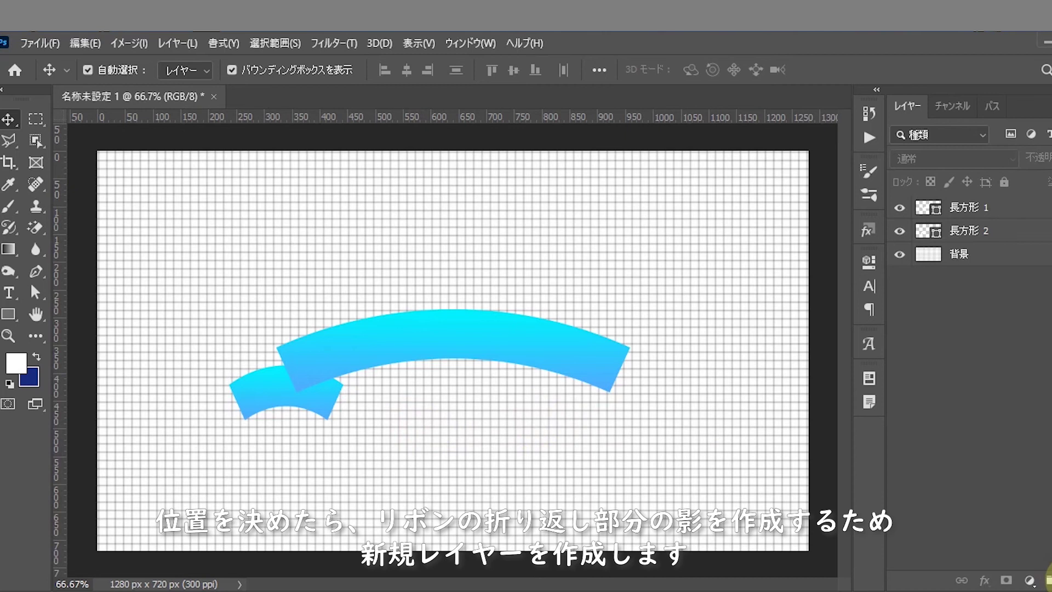
- Add a new layer between the two ribbon shapes and reset the foreground and background colours to black and white
left_click(1048, 580)
left_click_drag(1036, 211, 1034, 243)
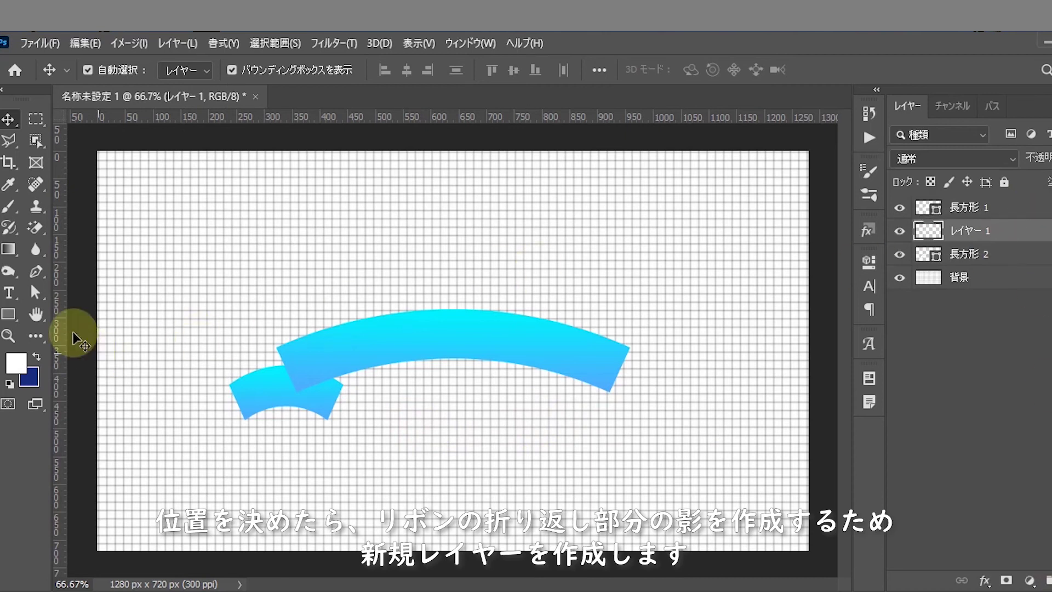
left_click(10, 383)
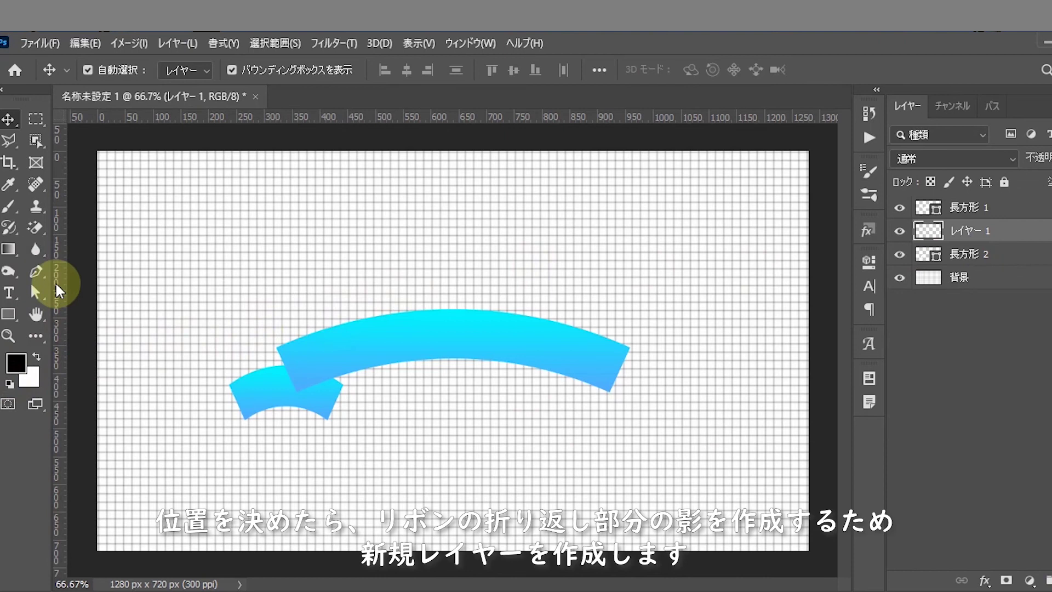
- Draw a closed Pen path with a curved lower edge around the fold shadow area, from the large arc's lower-left corner across the small arc's right end
left_click(36, 270)
left_click(298, 394)
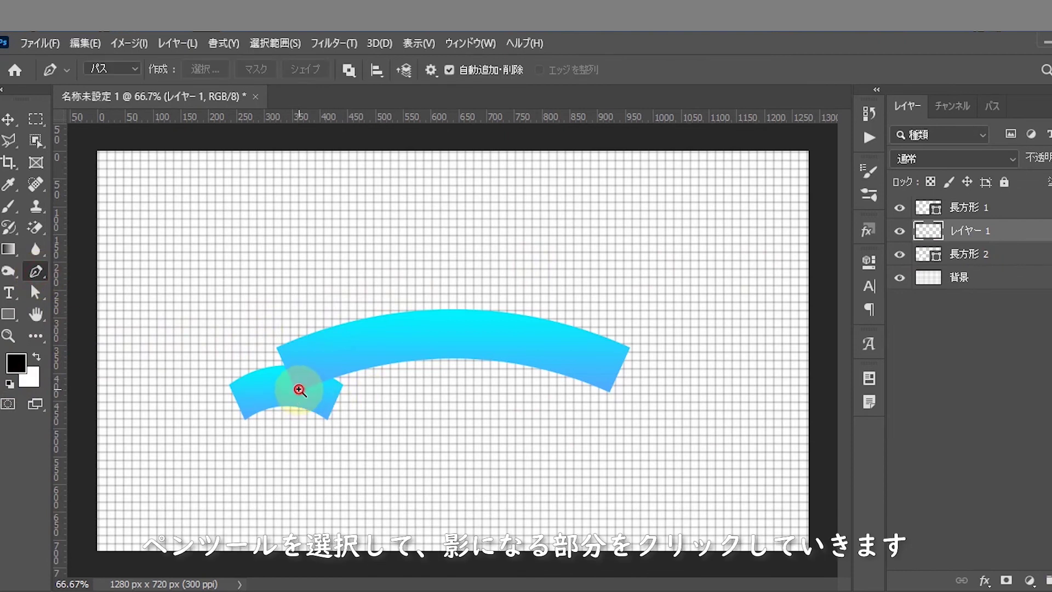
left_click(299, 389, "ctrl")
left_click(299, 391, "ctrl")
left_click(299, 392, "ctrl")
left_click(299, 393, "ctrl")
left_click(301, 396, "ctrl")
left_click_drag(375, 421, 340, 280)
left_click(276, 290)
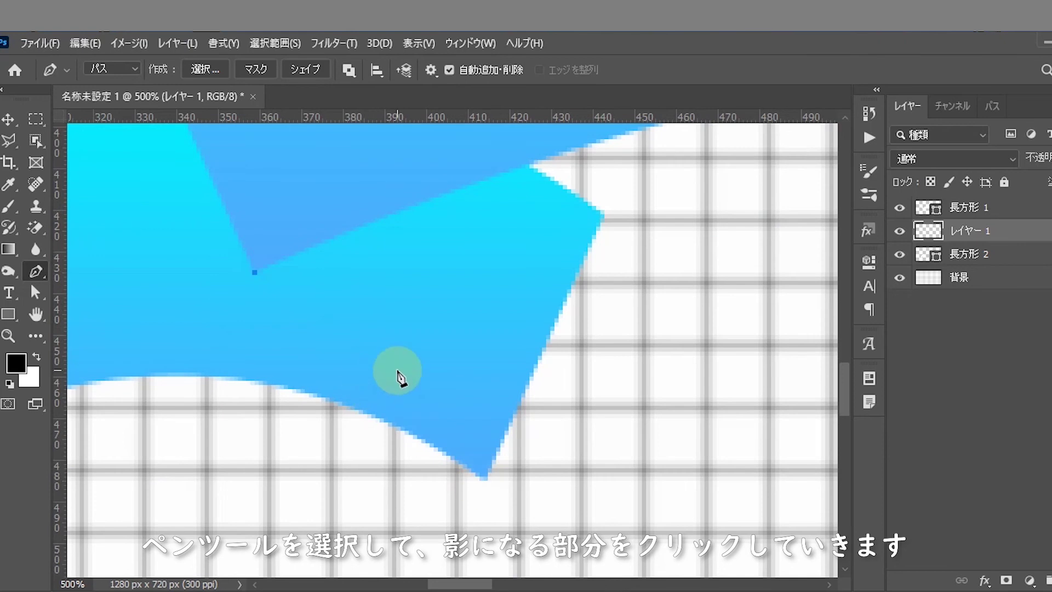
left_click_drag(388, 356, 436, 399)
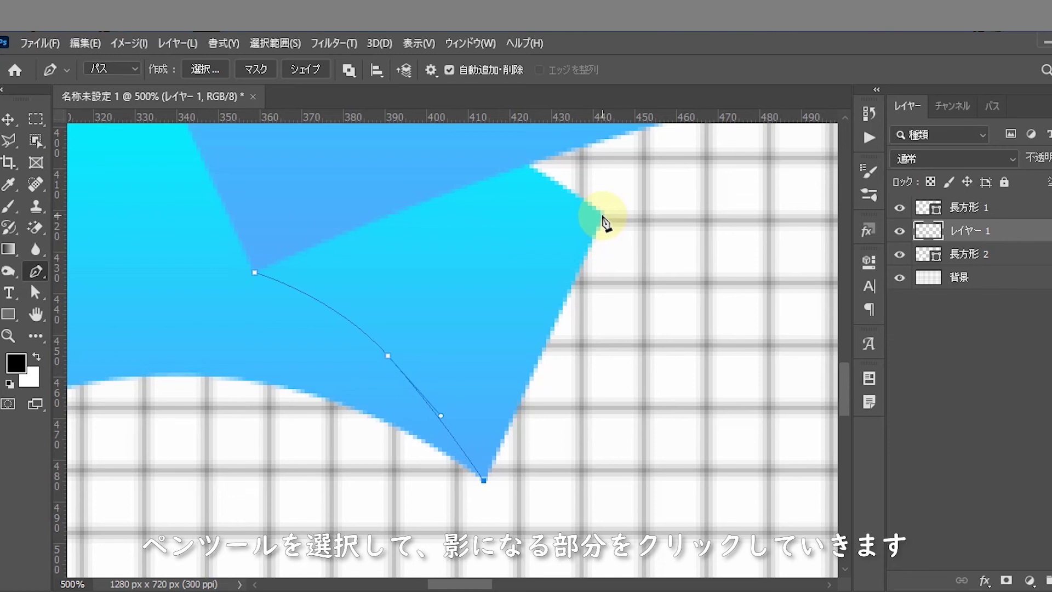
scroll(599, 222, "up", 3)
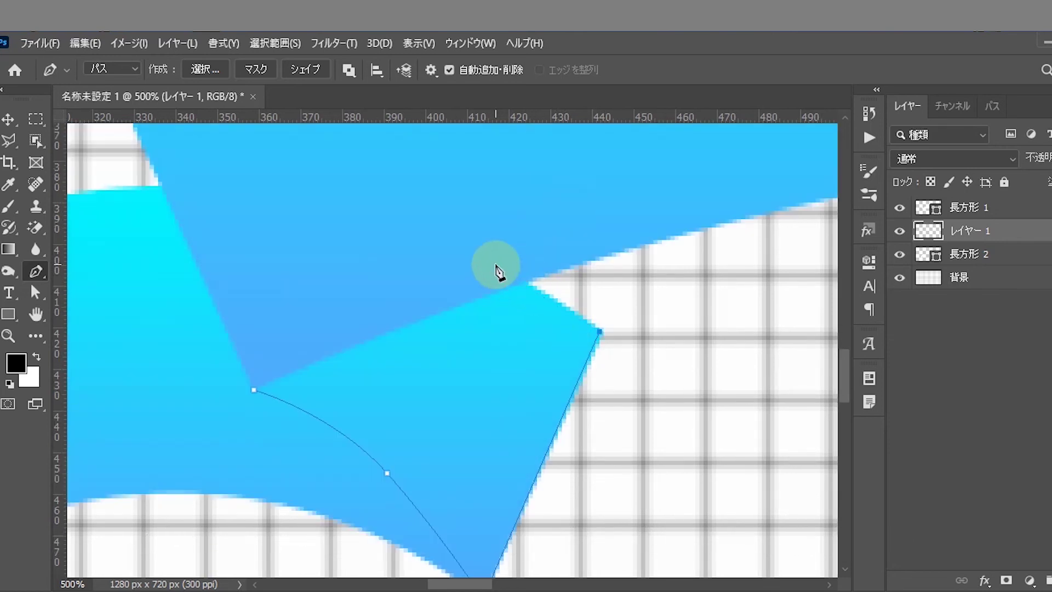
left_click(254, 390)
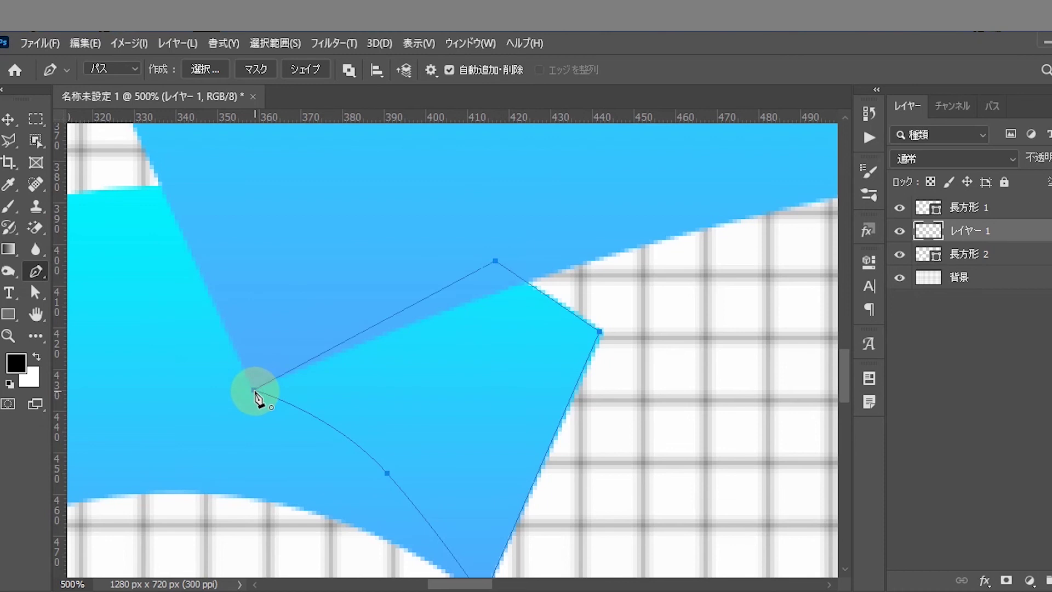
- Turn the fold path into a new anti-aliased selection with a 0-pixel feather and fill it with black on レイヤー 1
right_click(625, 354)
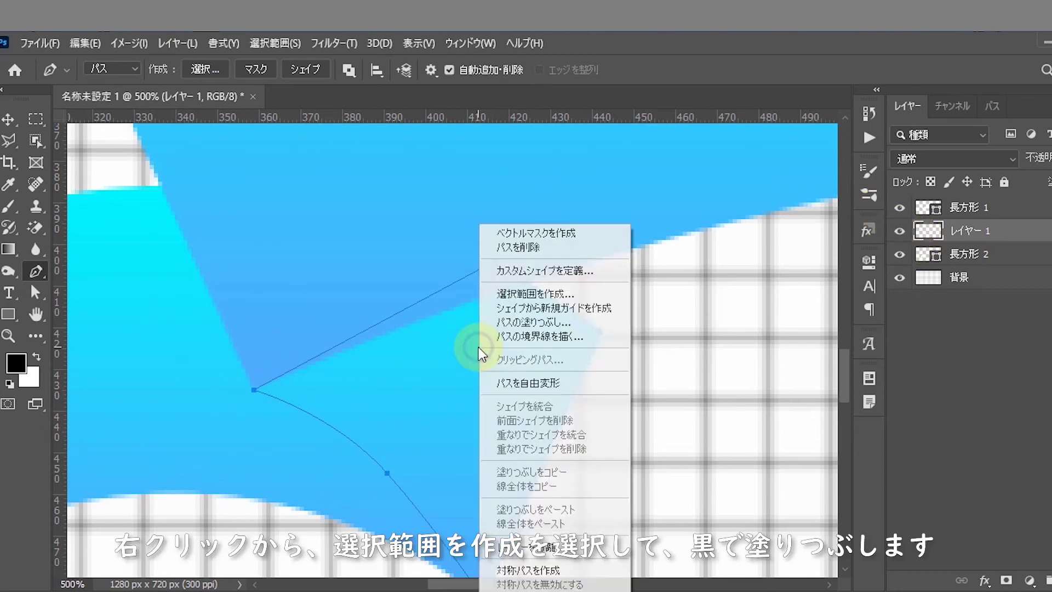
left_click(520, 298)
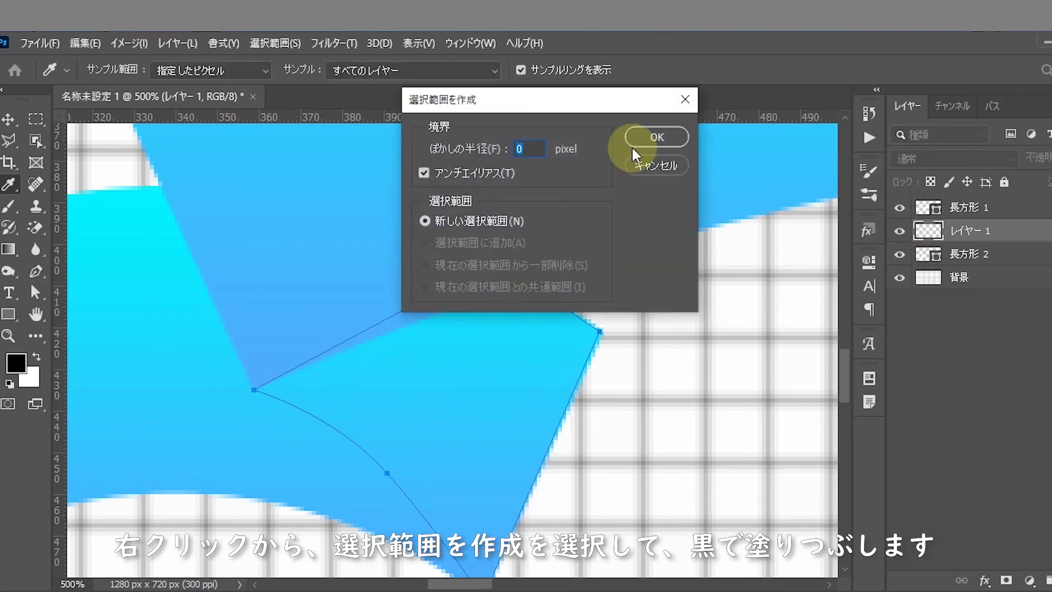
left_click(652, 139)
key("alt+BackSpace")
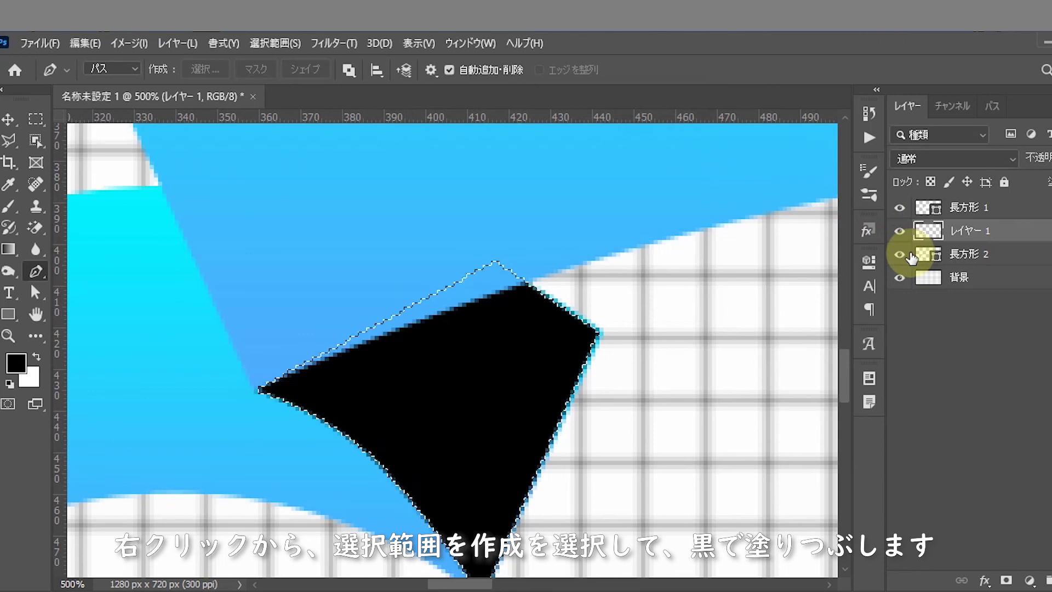
- Lower the opacity of the black fold shadow until the ribbon's gradient shows through, and deselect the layer
left_click(430, 357, "alt")
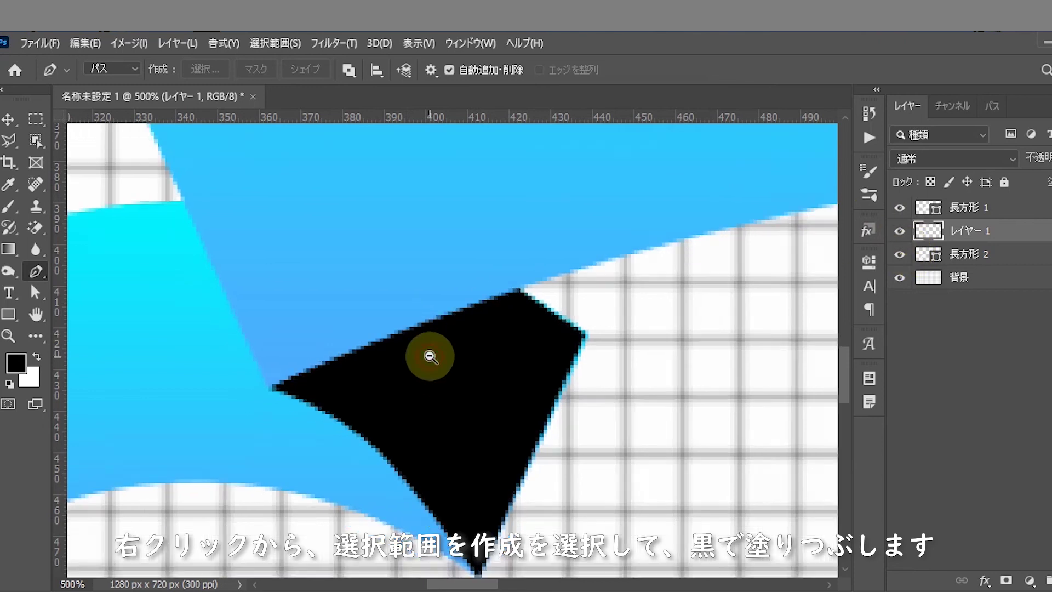
left_click(429, 357, "alt")
left_click(429, 357, "alt")
left_click(430, 357, "alt")
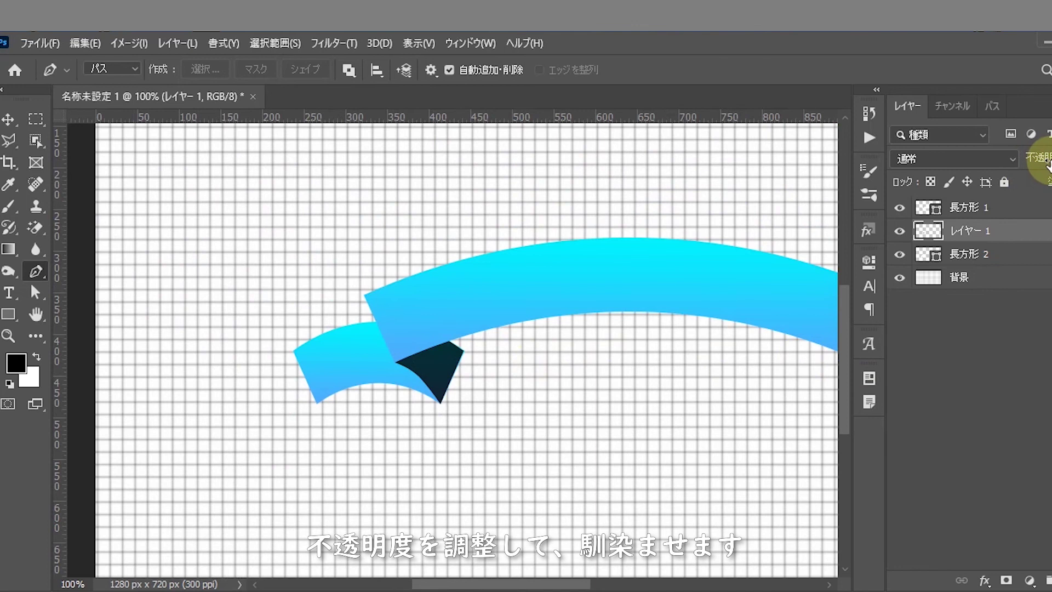
left_click_drag(1047, 165, 1044, 166)
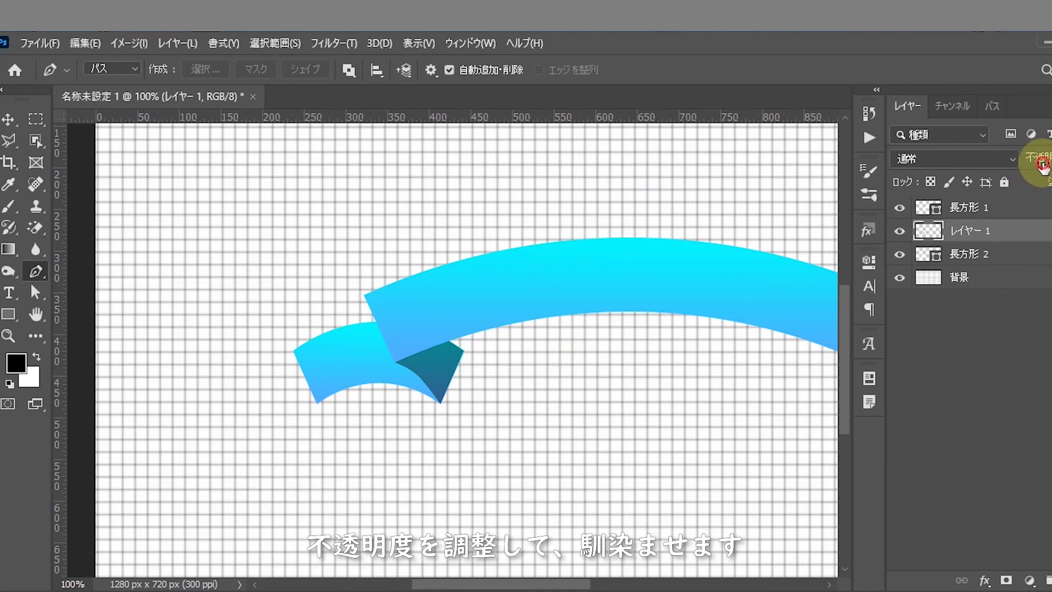
left_click(10, 128)
left_click(104, 225)
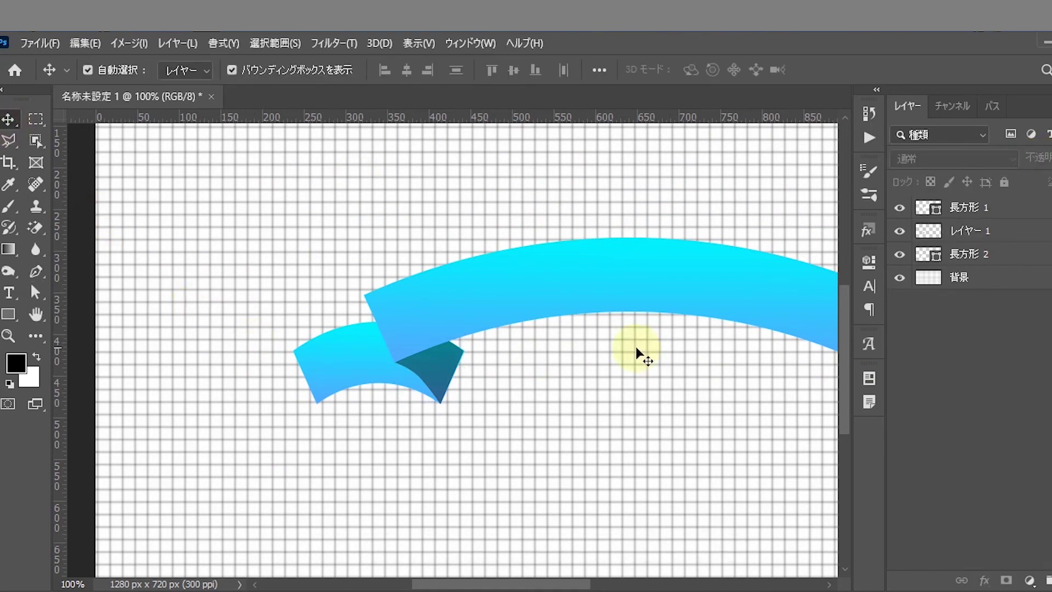
- Draw a closed Pen path with a curved lower edge on 長方形 2, outlining a notch at the small arc's left end
left_click(1008, 259)
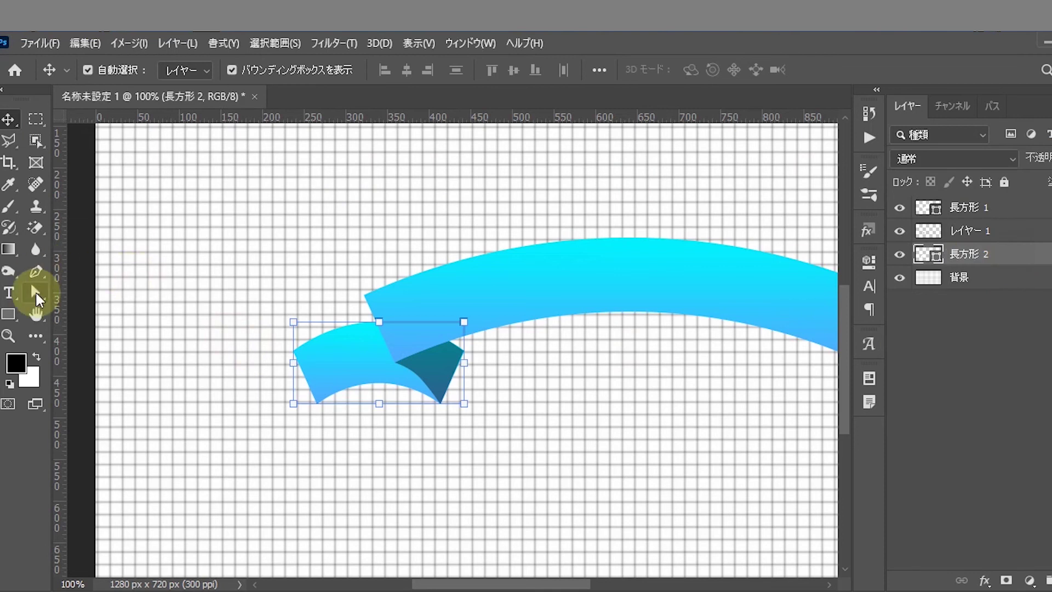
left_click(35, 272)
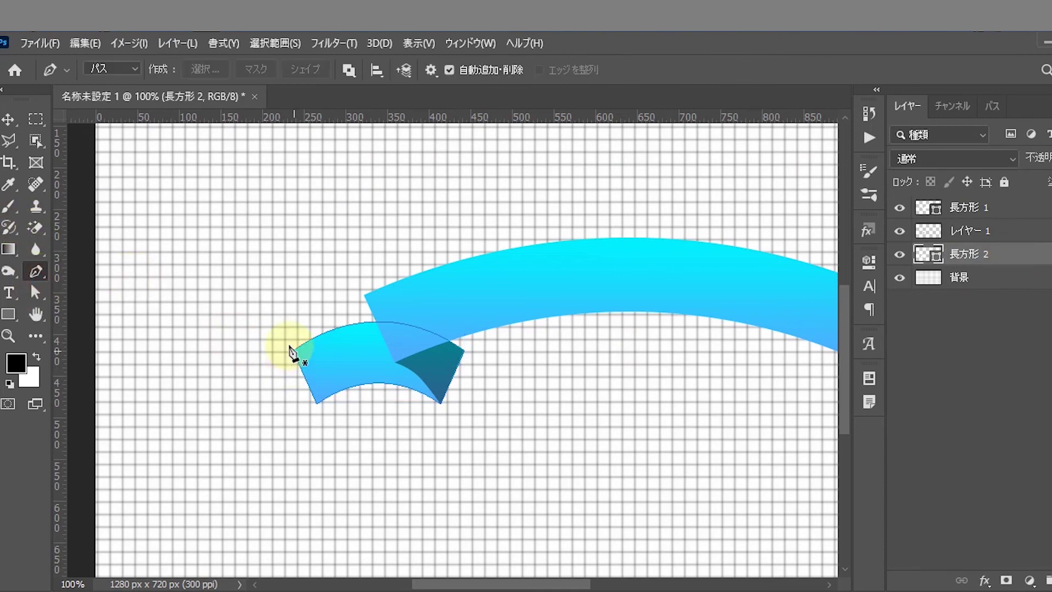
left_click(315, 381, "ctrl")
left_click(314, 382, "ctrl")
key("ctrl+Return")
left_click(233, 285)
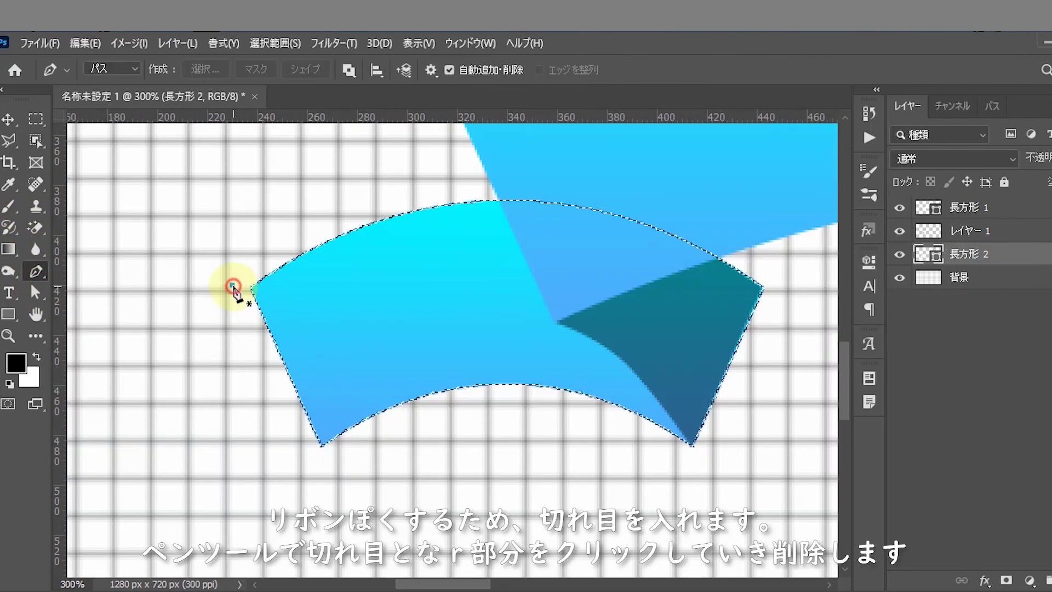
left_click(327, 311)
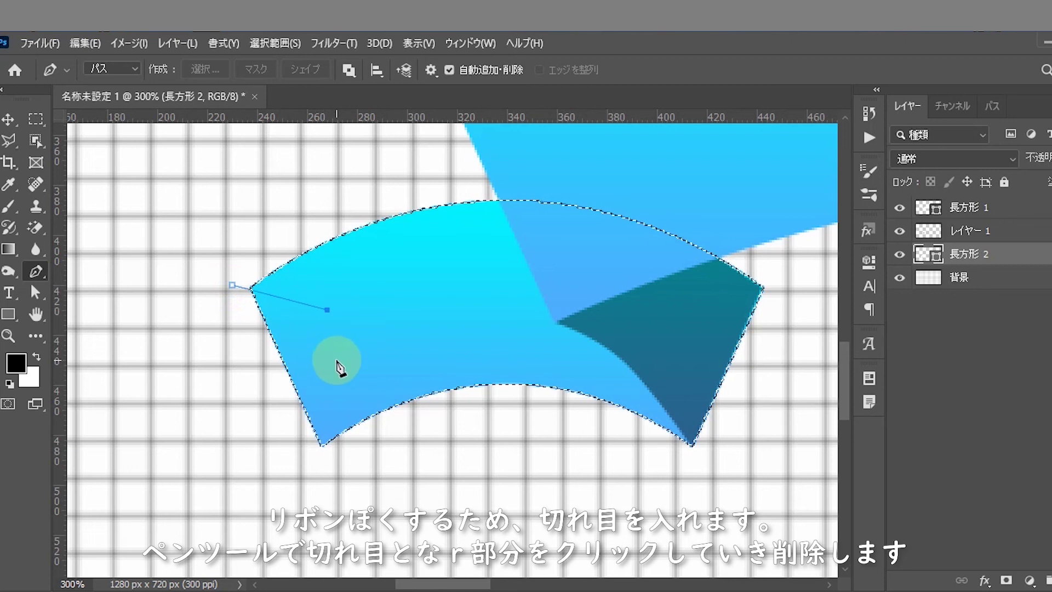
key("ctrl+z")
left_click(358, 316)
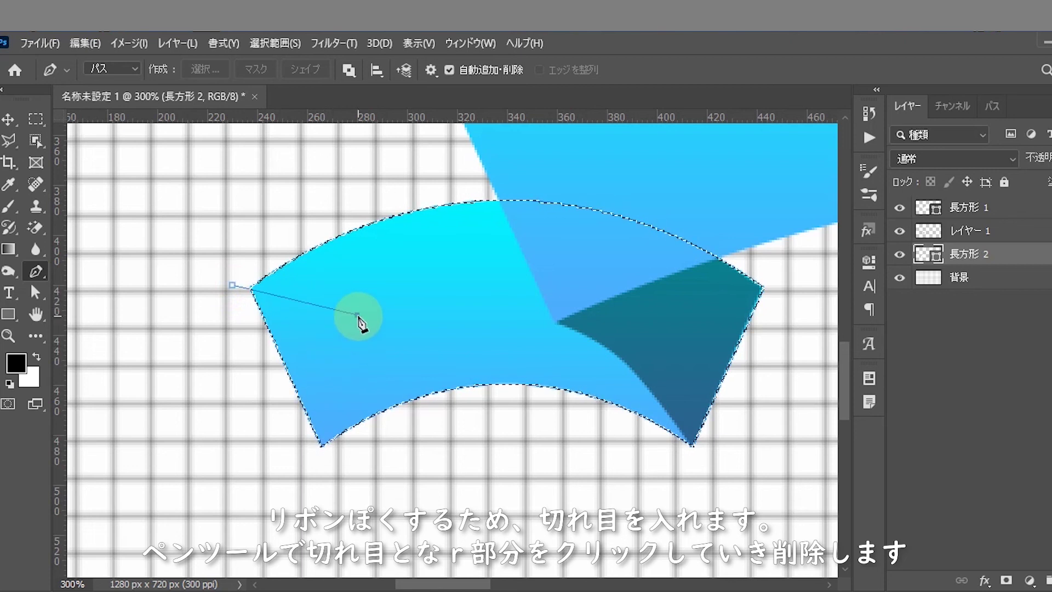
left_click_drag(325, 362, 318, 397)
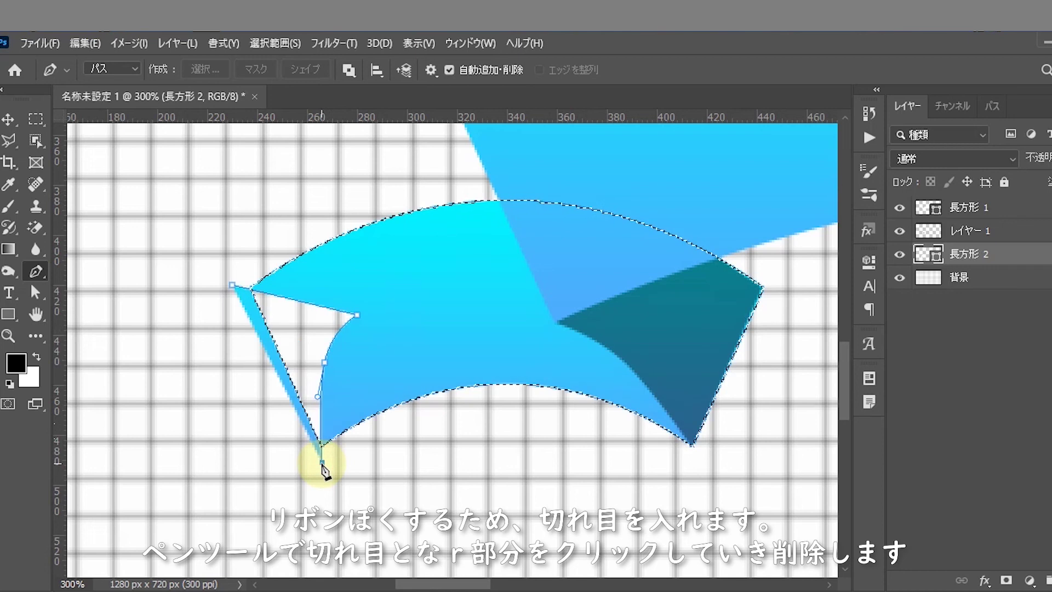
left_click(231, 285)
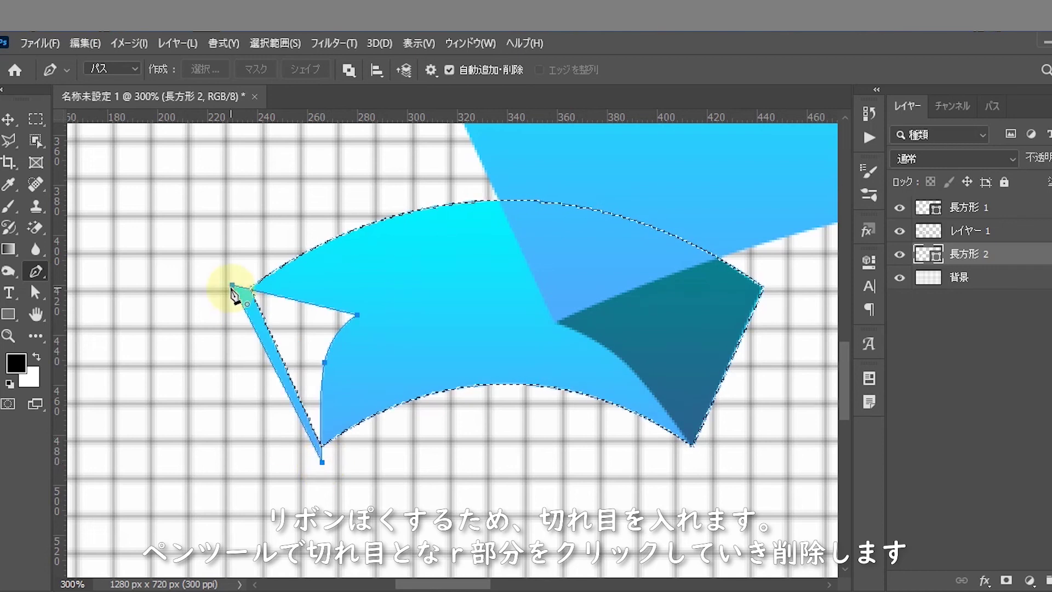
- Set the notch path's operation to Subtract Front Shape to cut it out of the small arc, and deselect everything
left_click(349, 70)
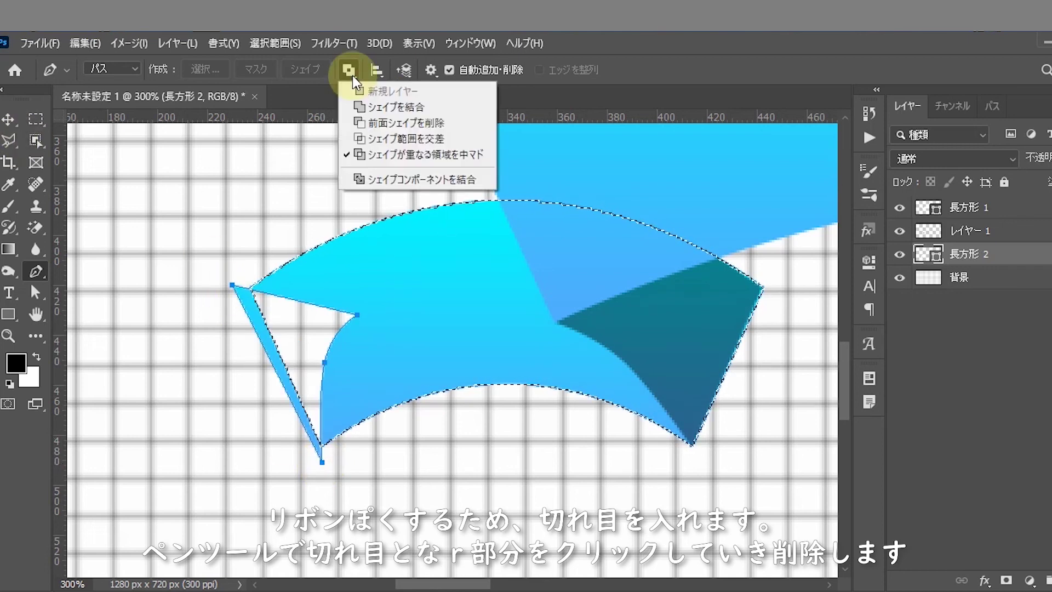
left_click(360, 107)
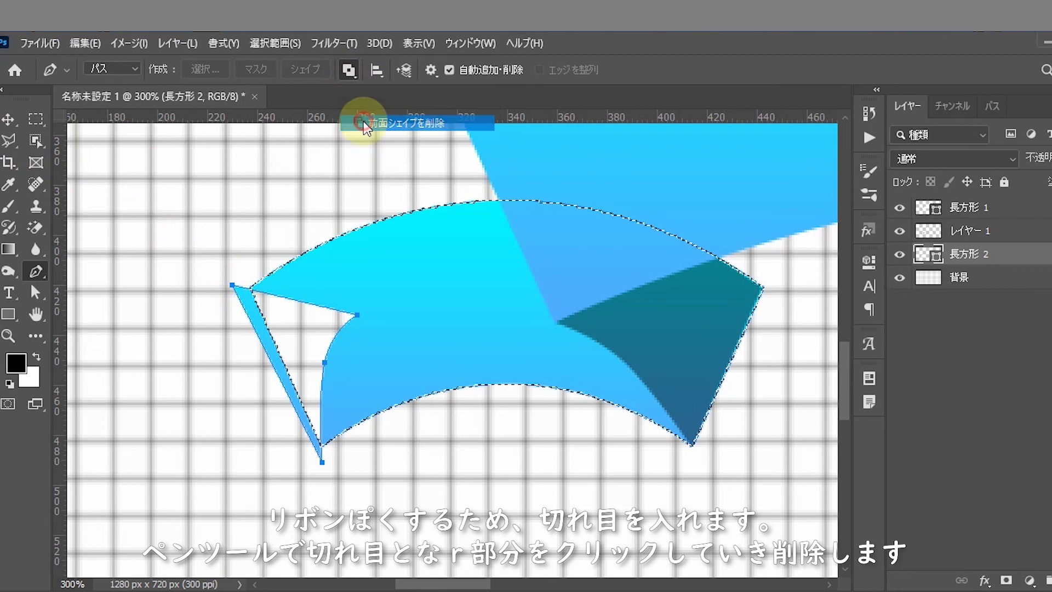
left_click(7, 119)
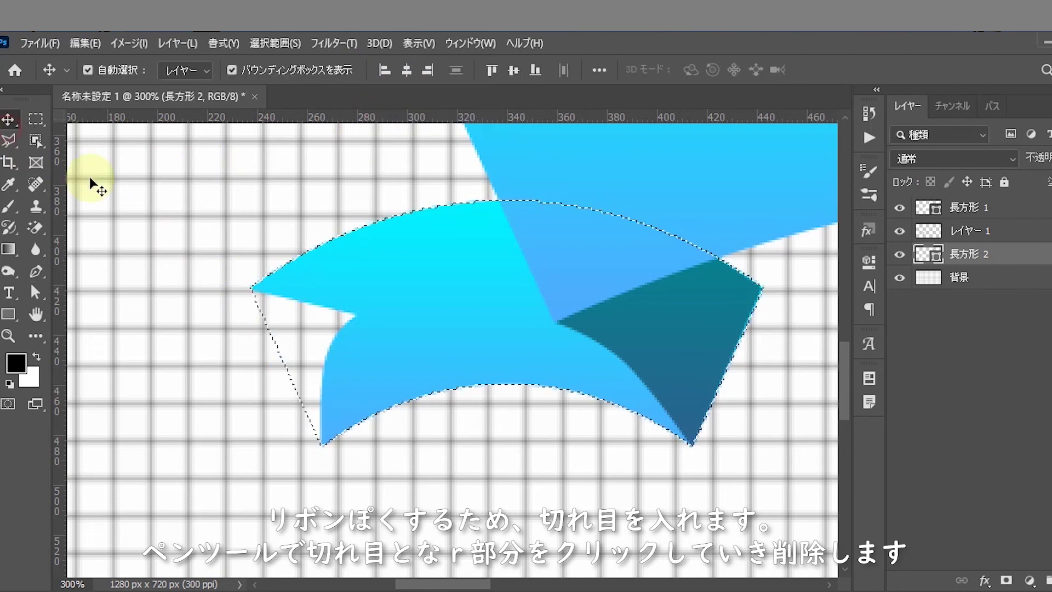
left_click(187, 334)
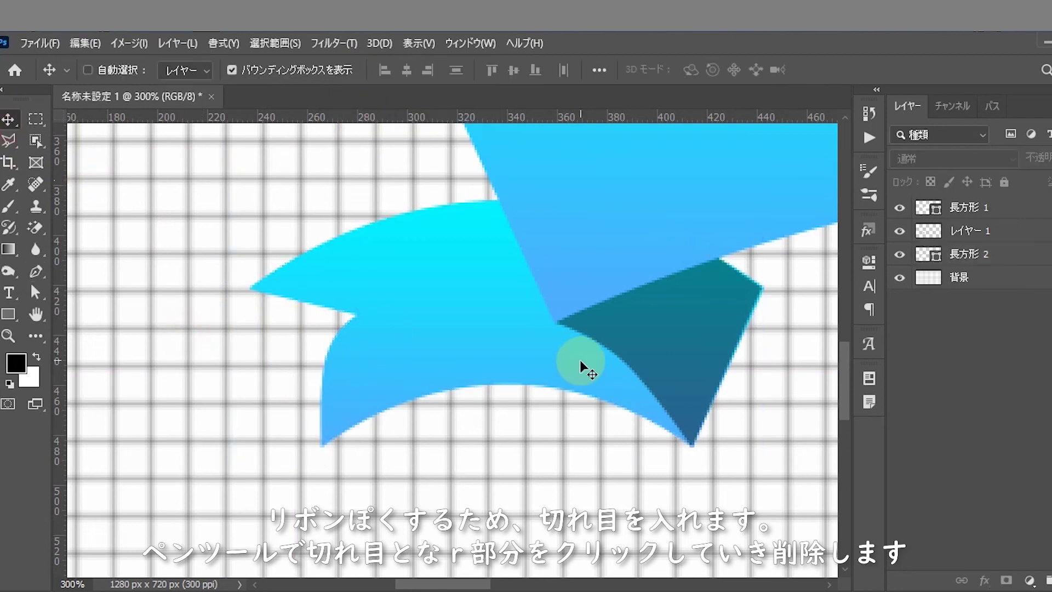
- Duplicate the notched ribbon end 長方形 2 together with its shadow レイヤー 1, and flip the copies horizontally
left_click(572, 328, "ctrl+alt")
left_click(571, 327, "ctrl+alt")
left_click(455, 334, "ctrl+alt")
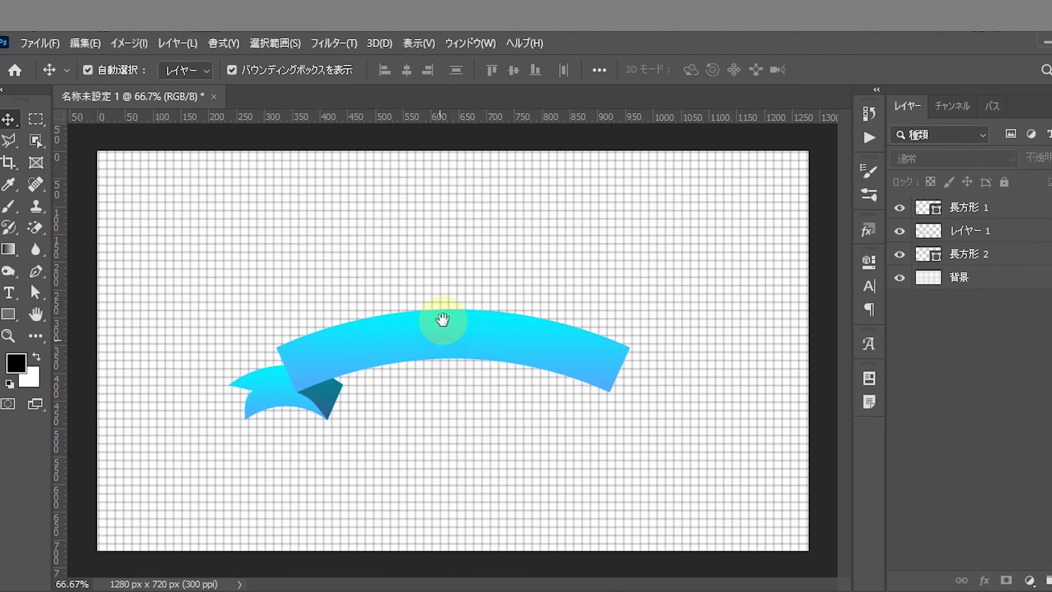
left_click(1021, 253)
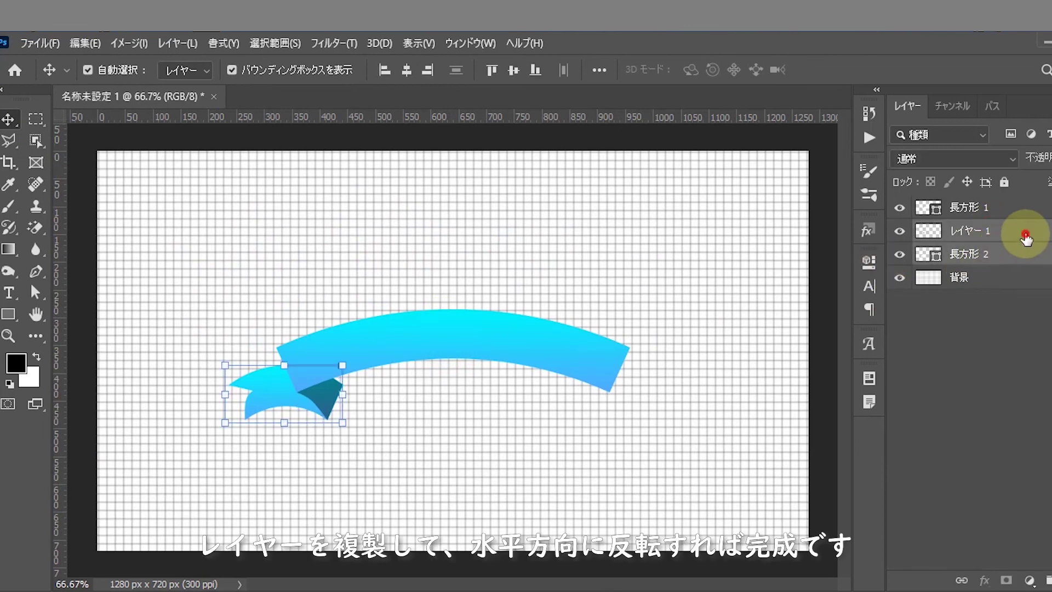
left_click_drag(1025, 237, 1048, 574)
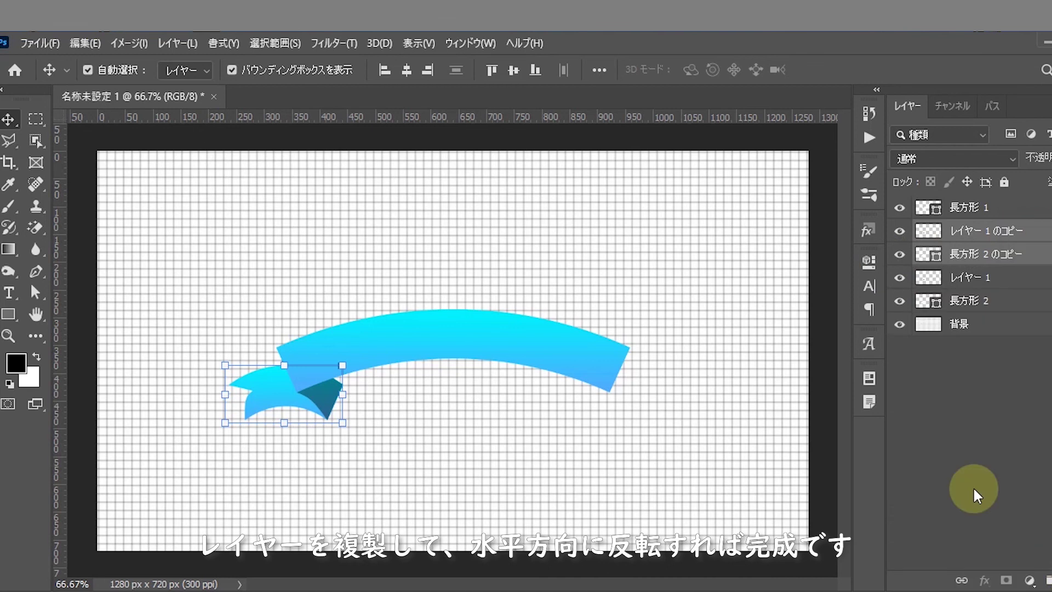
left_click(88, 43)
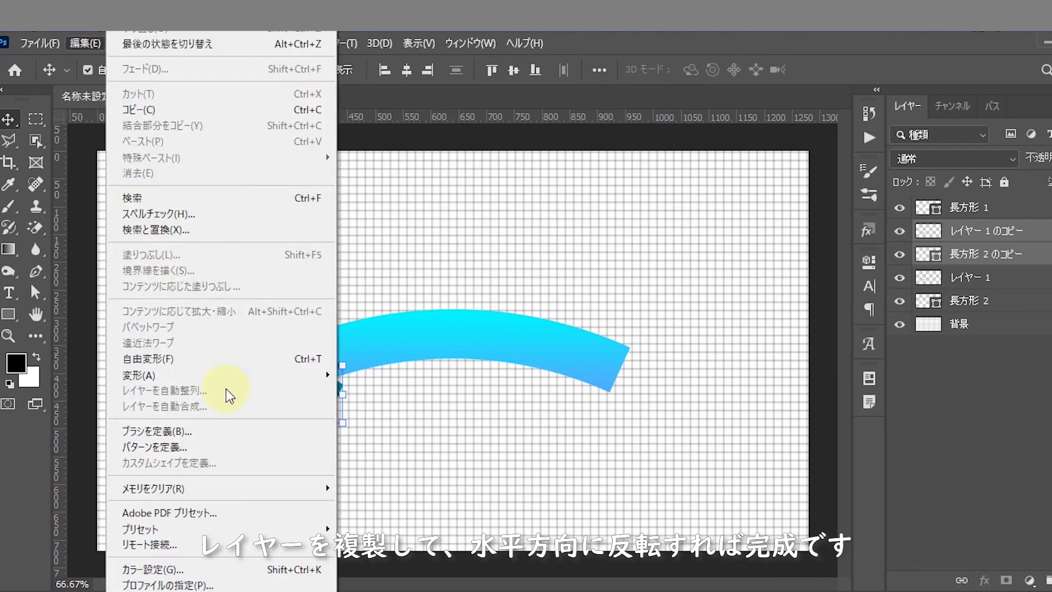
mouse_move(236, 371)
left_click(389, 360)
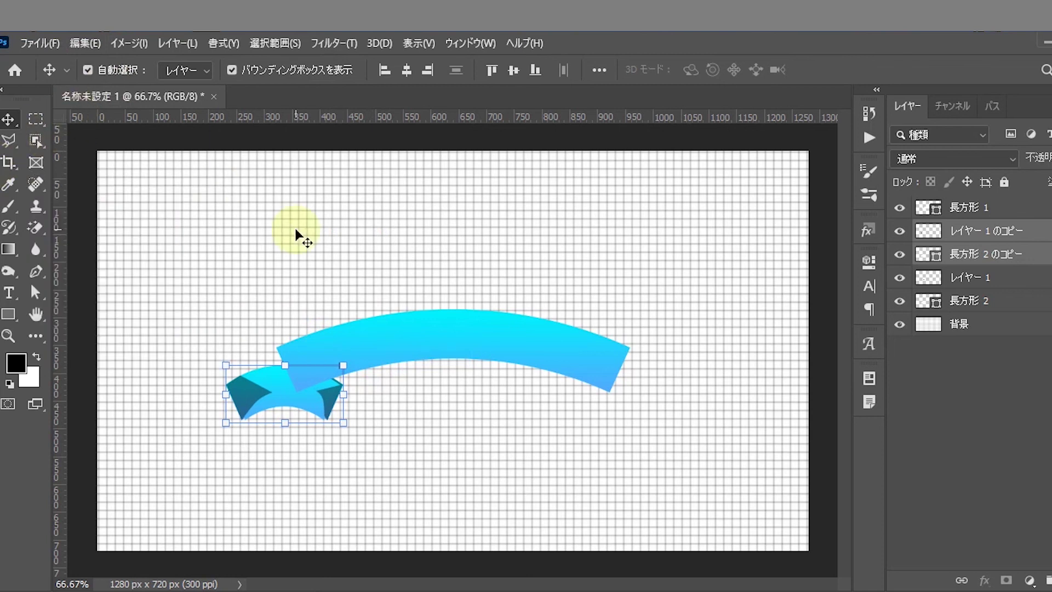
- Move the flipped copies behind the large arc's right end, align the shadow's tip with the arc's lower corner, and deselect them
key("shift+Right")
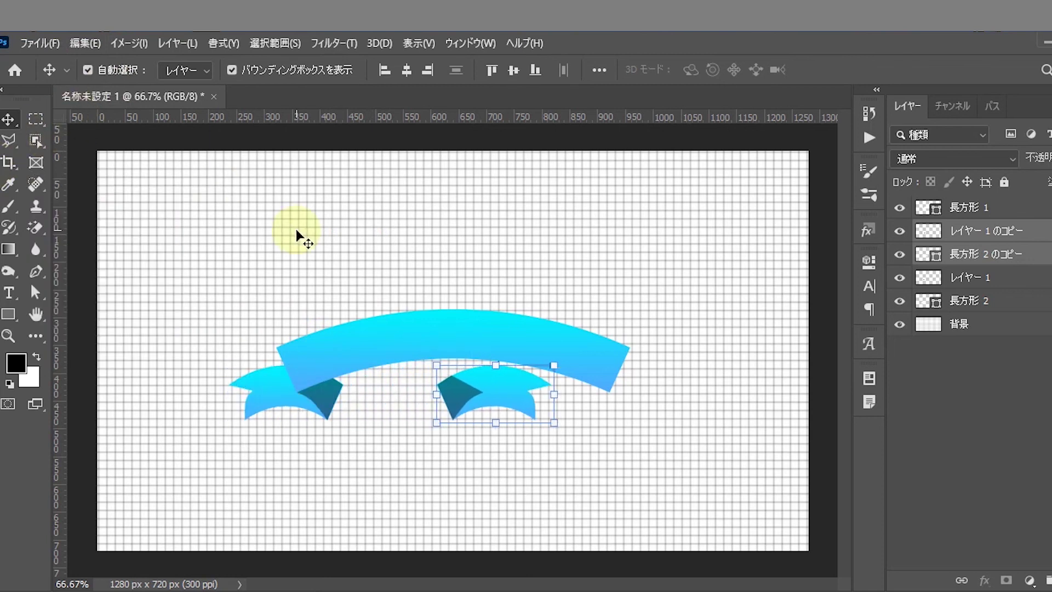
key("shift+Right")
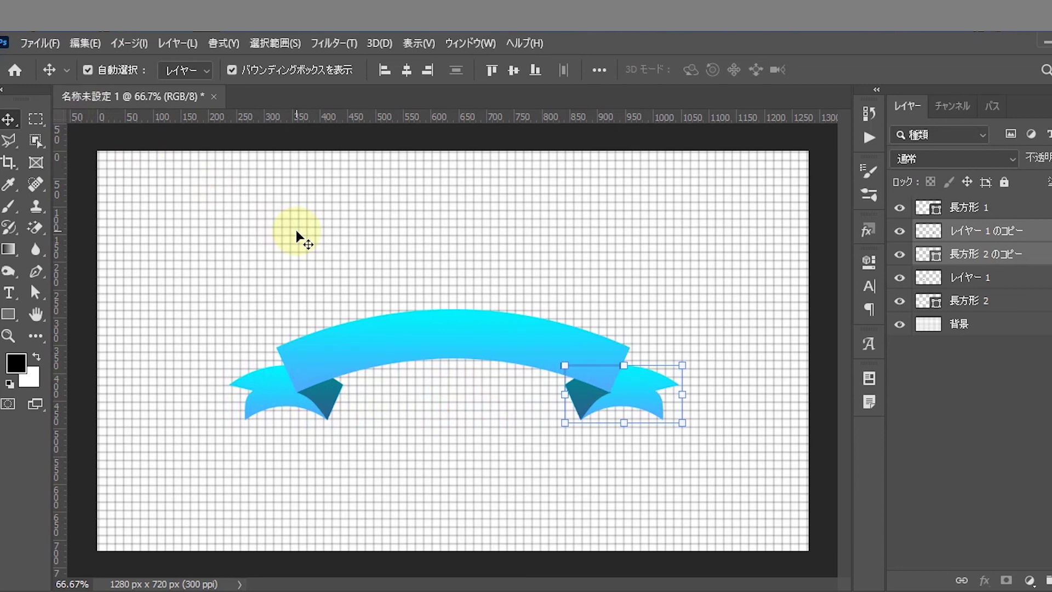
left_click(632, 409)
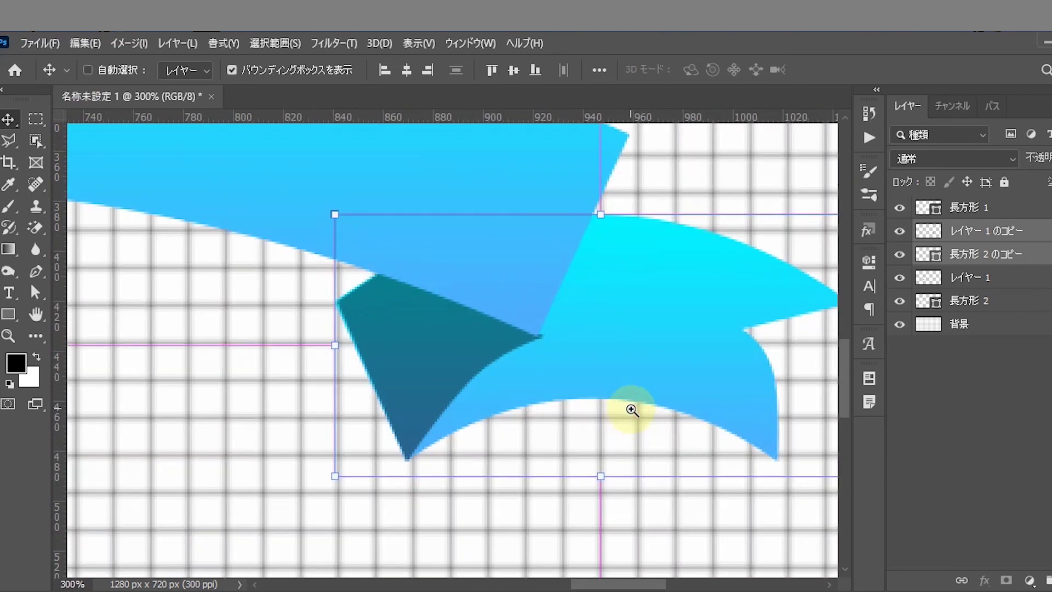
key("Left")
key("Left")
key("Left")
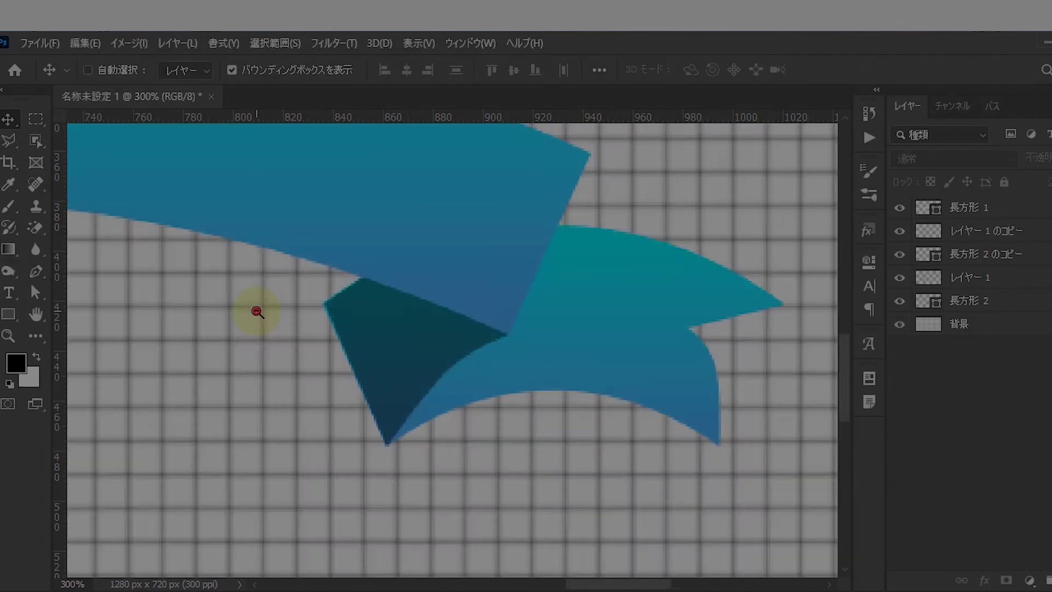
left_click(259, 312, "alt")
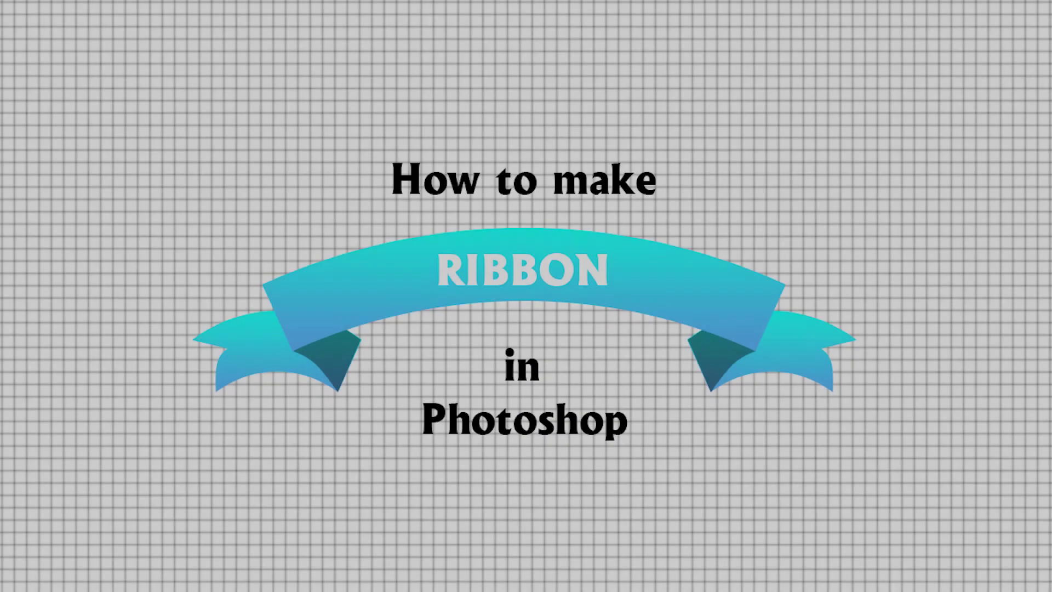